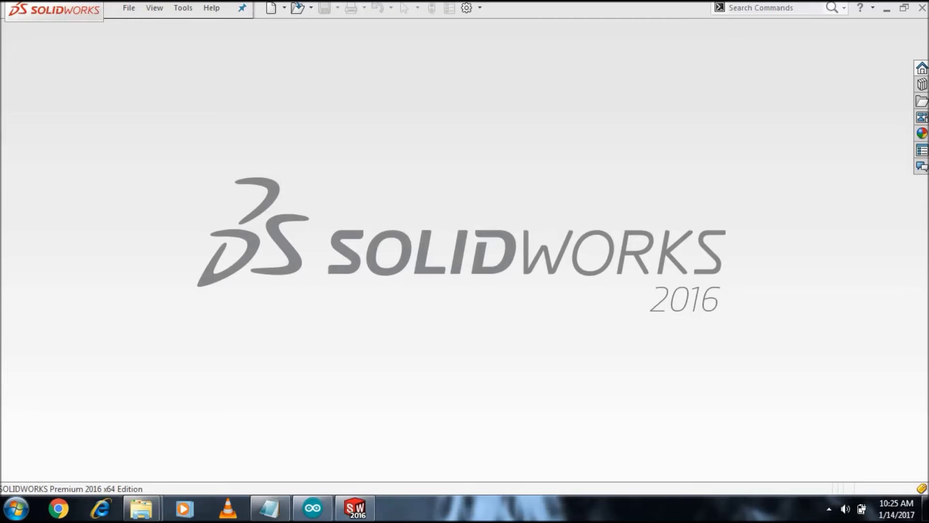
Start a new SOLIDWORKS document with Ctrl+N
{"action": "key", "text": "ctrl+n"}
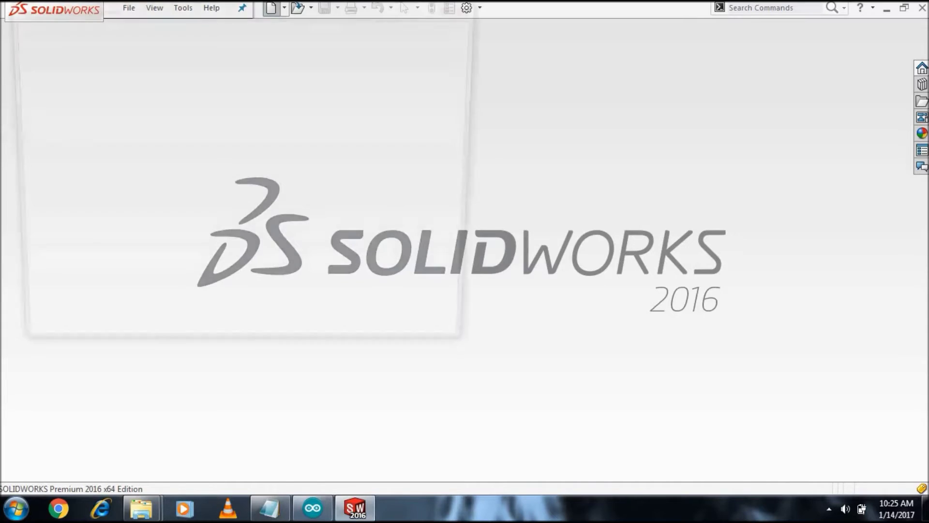
Create a blank part, Part2, and dismiss the Front Plane context menu
{"action": "left_click", "coordinate": [317, 325]}
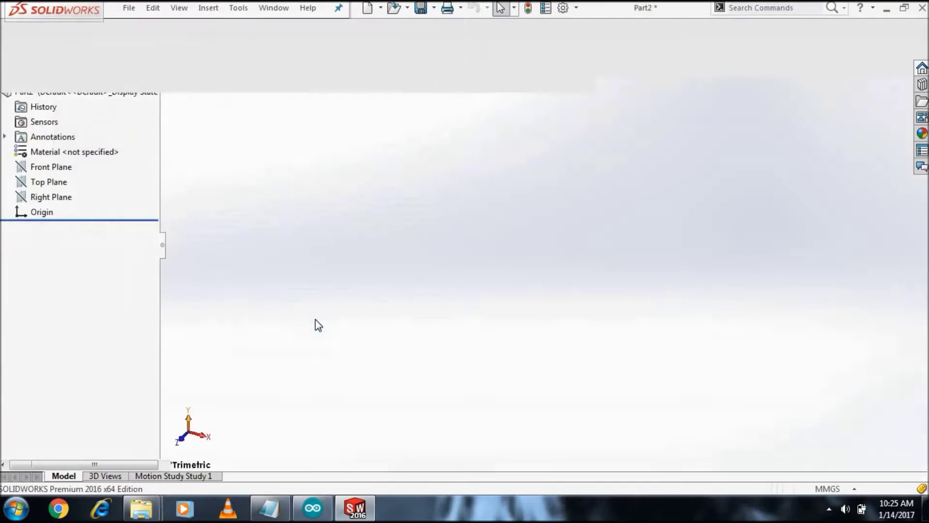
{"action": "right_click", "coordinate": [72, 225]}
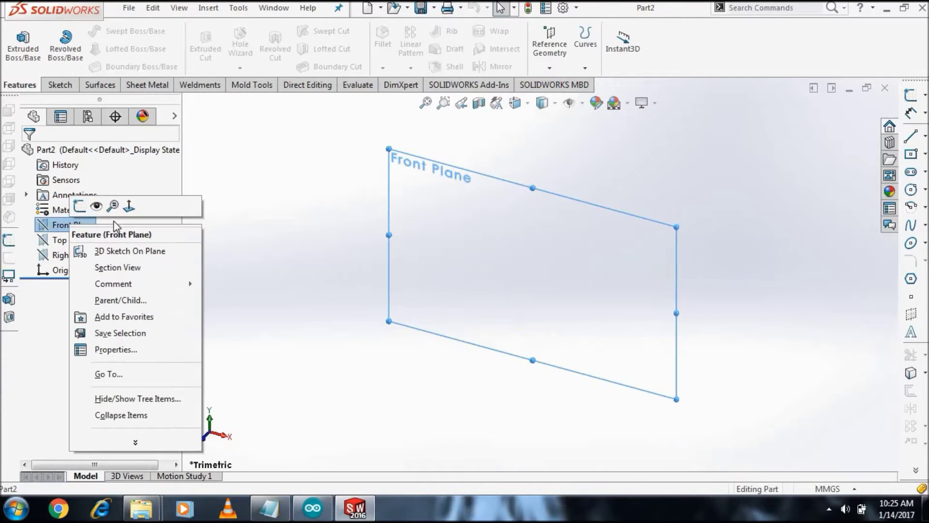
{"action": "left_click", "coordinate": [242, 266]}
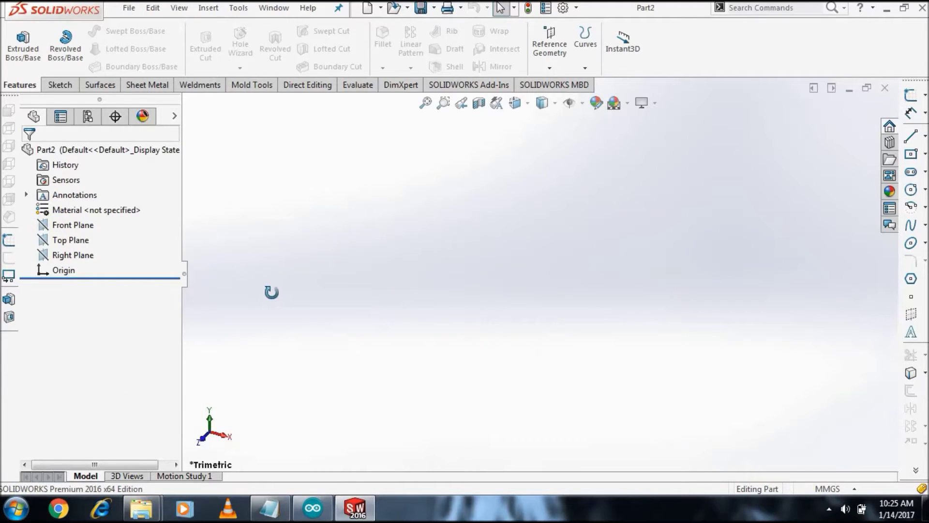
Create a new Assembly document from the New SOLIDWORKS Document dialog
{"action": "left_click", "coordinate": [370, 10]}
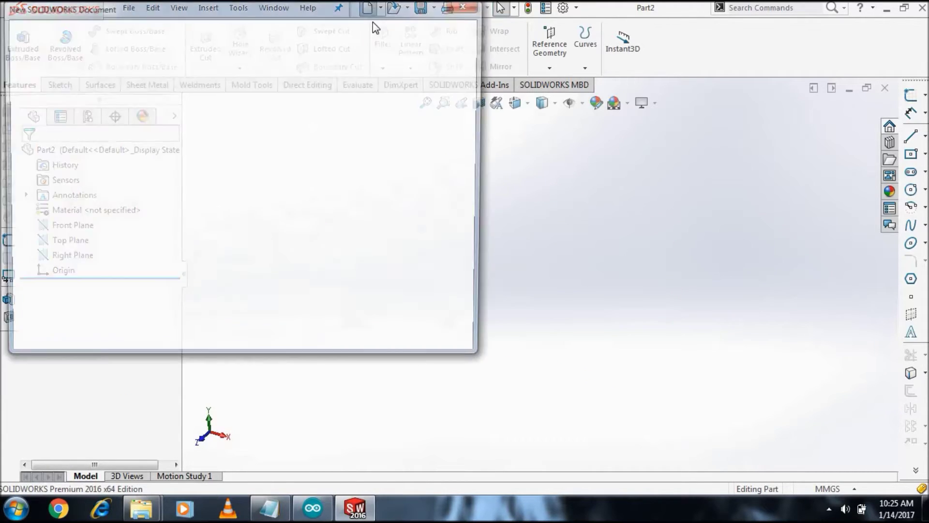
{"action": "left_click", "coordinate": [265, 164]}
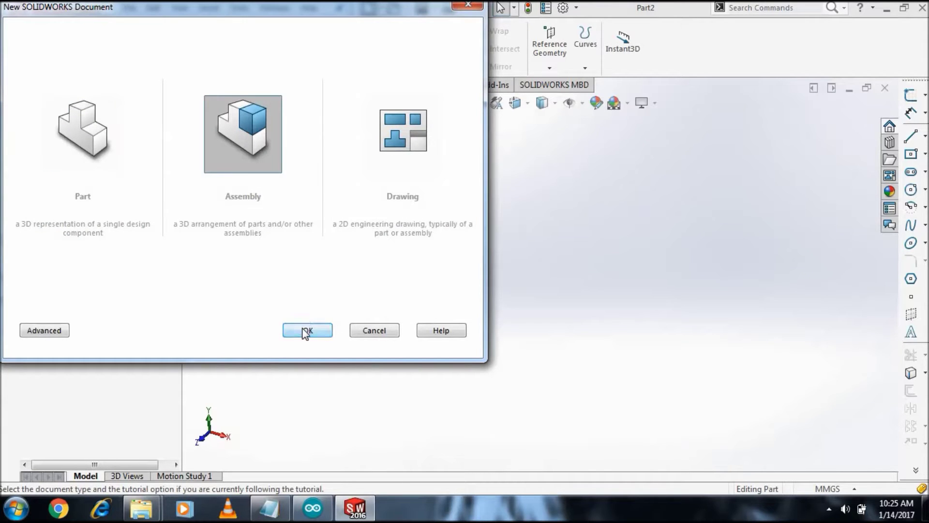
{"action": "left_click", "coordinate": [305, 332]}
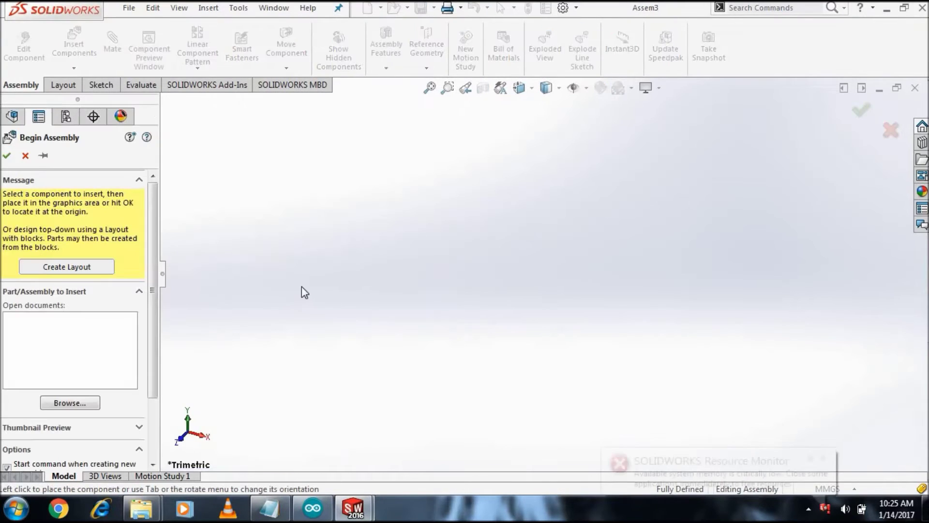
Browse to sliding surface.SLDPRT and place it at the assembly origin
{"action": "left_click", "coordinate": [80, 404]}
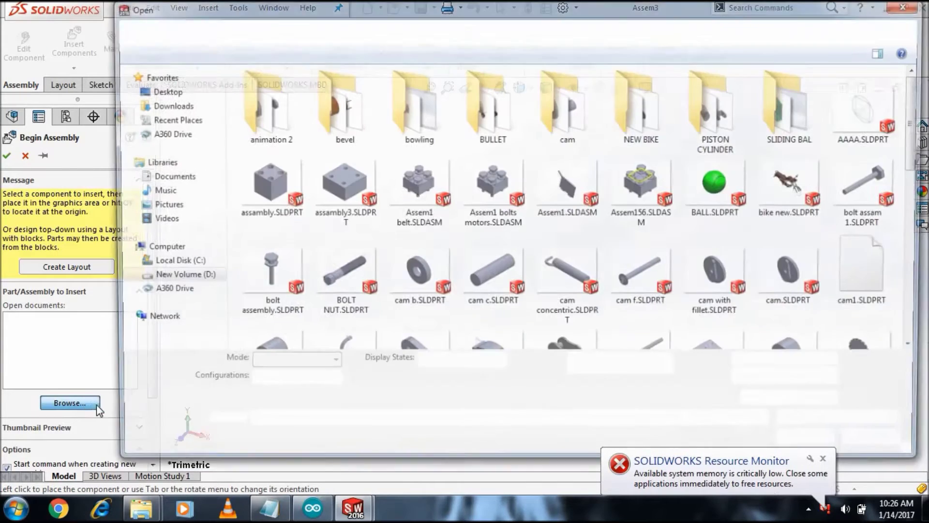
{"action": "left_click", "coordinate": [520, 292]}
{"action": "scroll", "coordinate": [521, 292], "scroll_direction": "down", "scroll_amount": 1}
{"action": "scroll", "coordinate": [523, 293], "scroll_direction": "down", "scroll_amount": 3}
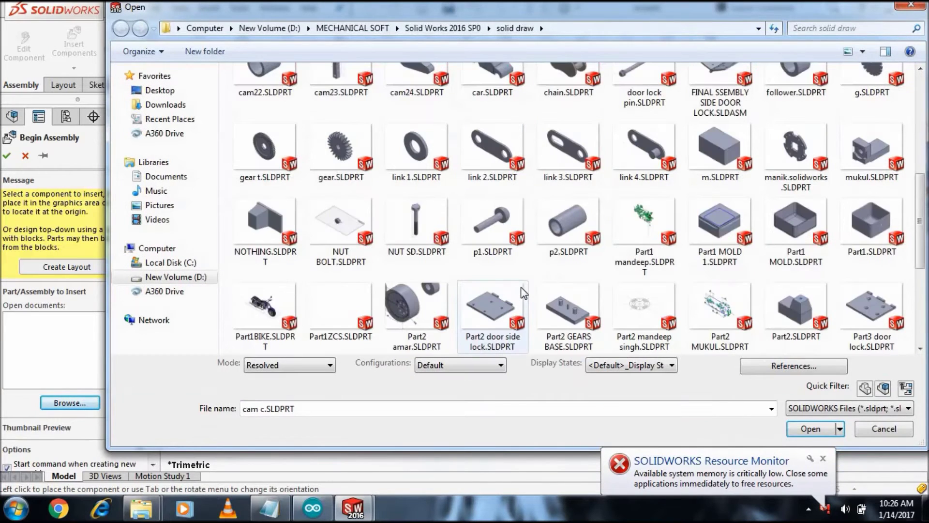
{"action": "scroll", "coordinate": [523, 293], "scroll_direction": "down", "scroll_amount": 2}
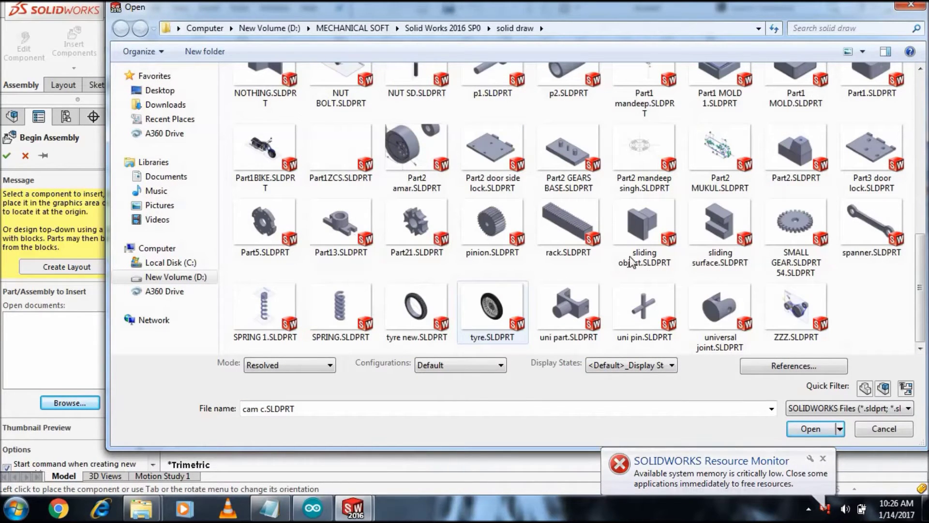
{"action": "left_click", "coordinate": [729, 240]}
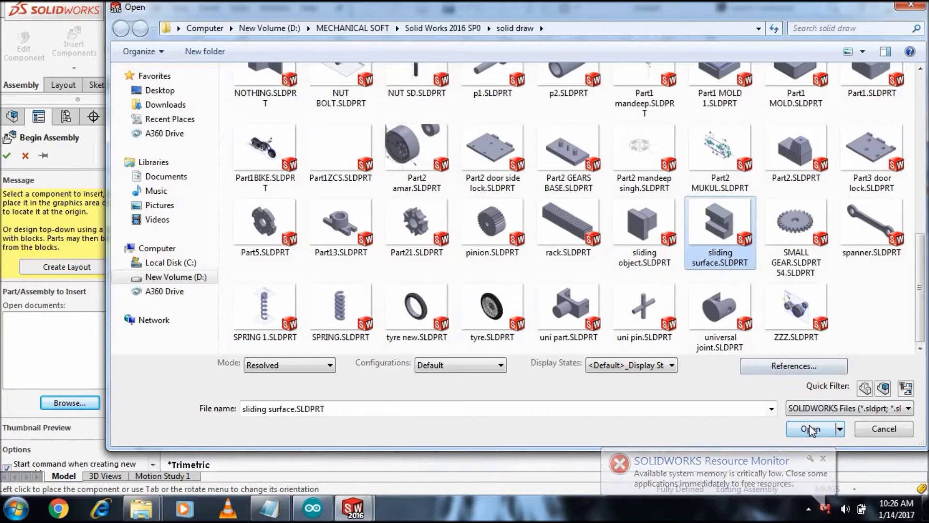
{"action": "left_click", "coordinate": [811, 429]}
{"action": "left_click", "coordinate": [527, 353]}
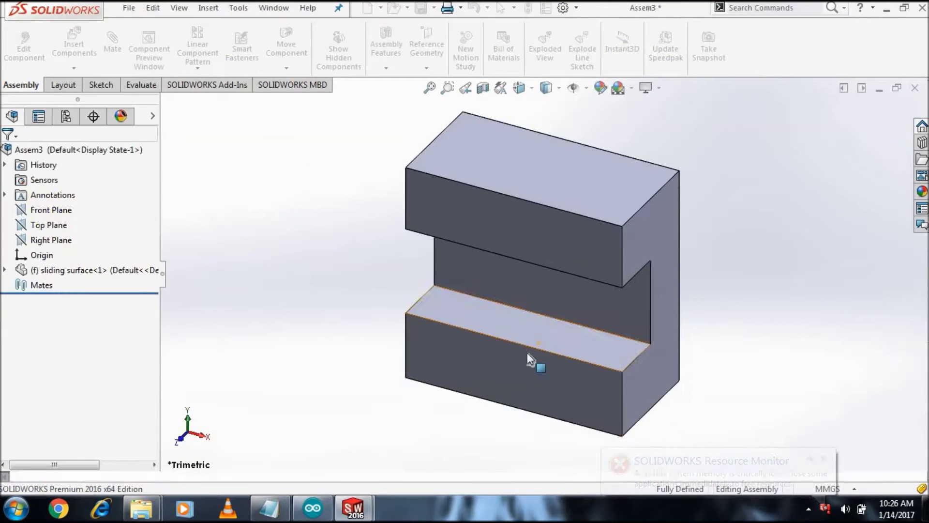
Orbit around the fixed U-channel and begin inserting a second component
{"action": "mouse_move", "coordinate": [527, 352]}
{"action": "middle_mouse_down"}
{"action": "mouse_move", "coordinate": [493, 329]}
{"action": "mouse_move", "coordinate": [556, 241]}
{"action": "mouse_move", "coordinate": [608, 310]}
{"action": "mouse_move", "coordinate": [589, 253]}
{"action": "mouse_move", "coordinate": [561, 298]}
{"action": "mouse_move", "coordinate": [585, 312]}
{"action": "mouse_move", "coordinate": [535, 342]}
{"action": "mouse_move", "coordinate": [529, 297]}
{"action": "mouse_move", "coordinate": [516, 319]}
{"action": "middle_mouse_up"}
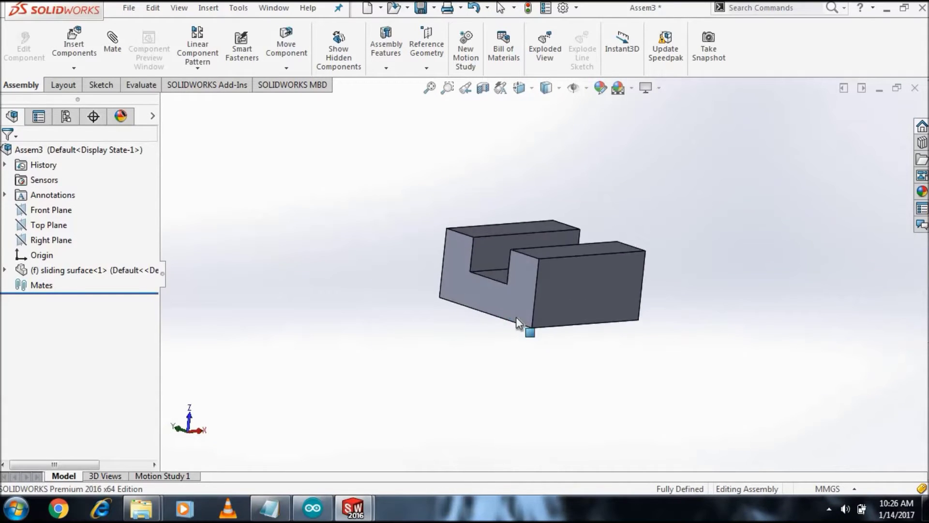
{"action": "right_click", "coordinate": [517, 305]}
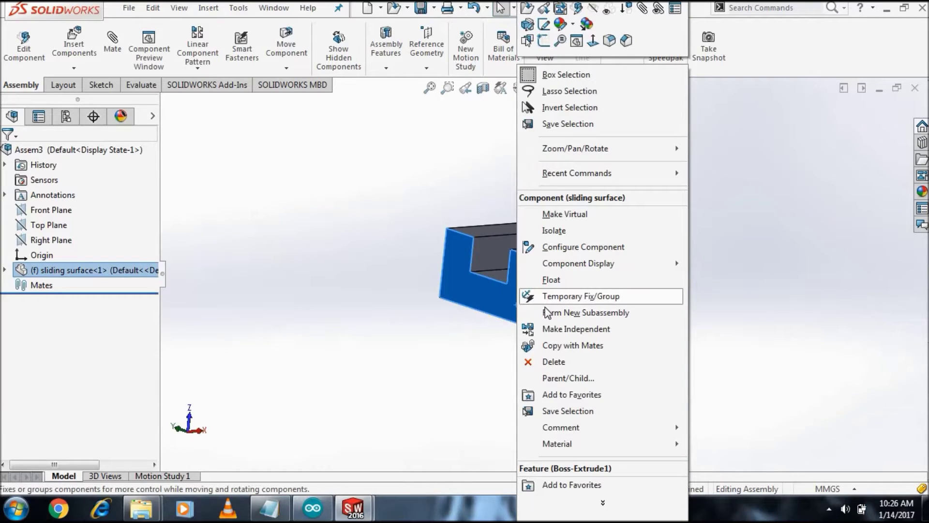
{"action": "left_click", "coordinate": [711, 322]}
{"action": "middle_click_drag", "start_coordinate": [643, 308], "coordinate": [654, 294]}
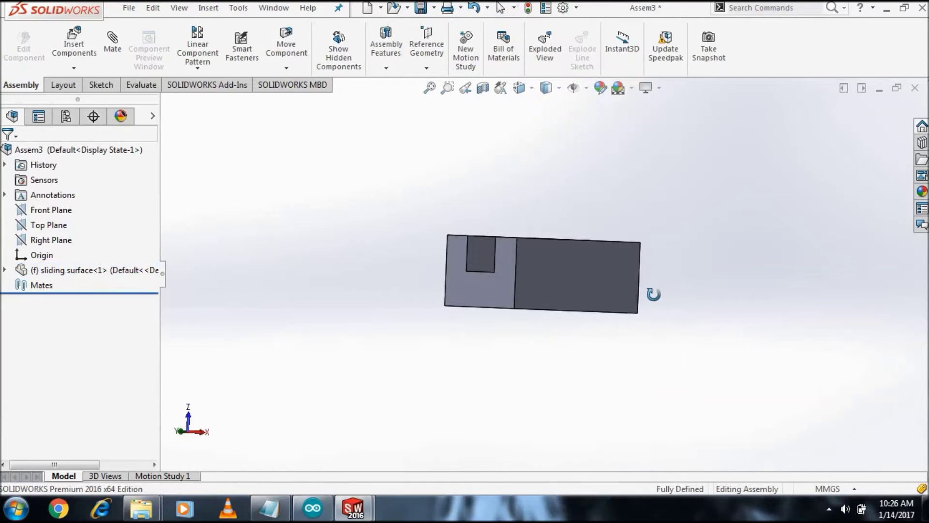
{"action": "left_click", "coordinate": [94, 59]}
{"action": "left_click", "coordinate": [70, 390]}
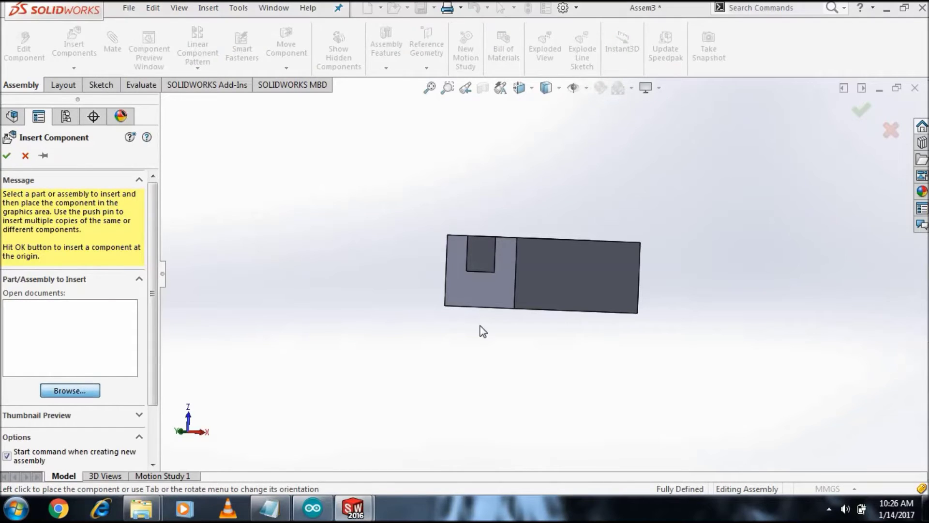
Open sliding object.SLDPRT and drop it into the assembly beside the channel
{"action": "scroll", "coordinate": [685, 291], "scroll_direction": "down", "scroll_amount": 10}
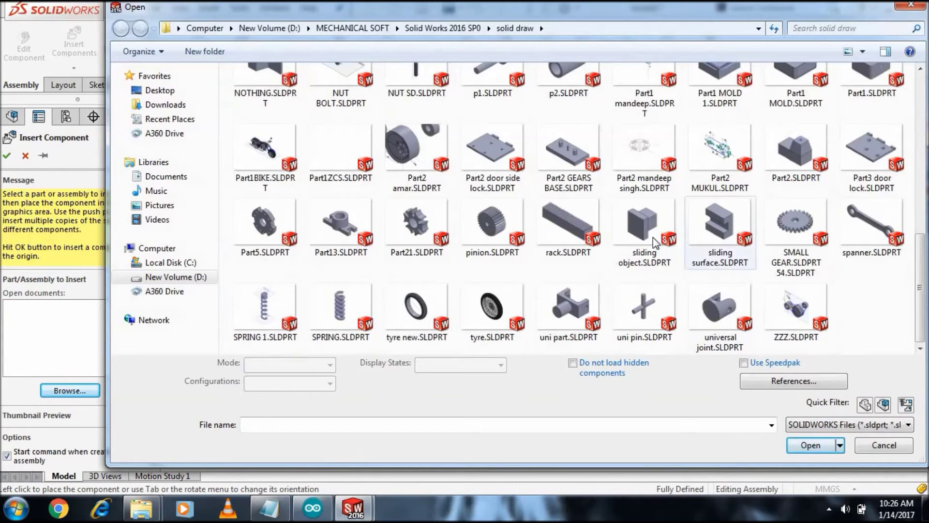
{"action": "left_click", "coordinate": [643, 227]}
{"action": "left_click", "coordinate": [811, 445]}
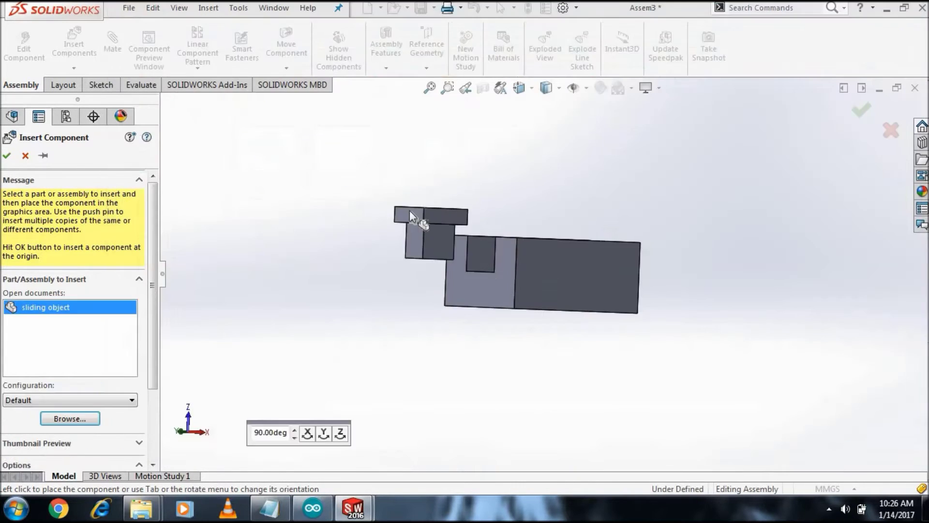
{"action": "left_click", "coordinate": [410, 210]}
{"action": "mouse_move", "coordinate": [470, 233]}
{"action": "middle_mouse_down"}
{"action": "mouse_move", "coordinate": [455, 219]}
{"action": "mouse_move", "coordinate": [438, 224]}
{"action": "mouse_move", "coordinate": [411, 257]}
{"action": "mouse_move", "coordinate": [370, 243]}
{"action": "mouse_move", "coordinate": [566, 385]}
{"action": "middle_mouse_up"}
{"action": "key", "text": "Escape"}
Orbit to view both parts and nudge the sliding object slightly left and down
{"action": "mouse_move", "coordinate": [486, 345]}
{"action": "middle_mouse_down"}
{"action": "mouse_move", "coordinate": [506, 332]}
{"action": "mouse_move", "coordinate": [515, 346]}
{"action": "mouse_move", "coordinate": [527, 344]}
{"action": "mouse_move", "coordinate": [502, 303]}
{"action": "mouse_move", "coordinate": [500, 332]}
{"action": "mouse_move", "coordinate": [609, 272]}
{"action": "middle_mouse_up"}
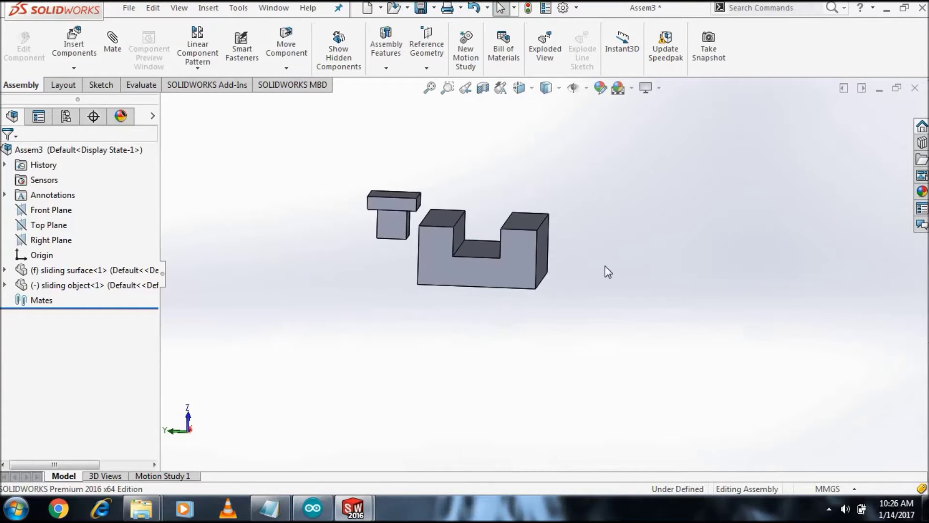
{"action": "mouse_move", "coordinate": [497, 262]}
{"action": "middle_mouse_down"}
{"action": "mouse_move", "coordinate": [506, 265]}
{"action": "mouse_move", "coordinate": [477, 290]}
{"action": "mouse_move", "coordinate": [473, 356]}
{"action": "mouse_move", "coordinate": [424, 271]}
{"action": "middle_mouse_up"}
{"action": "scroll", "coordinate": [467, 242], "scroll_direction": "down", "scroll_amount": 3}
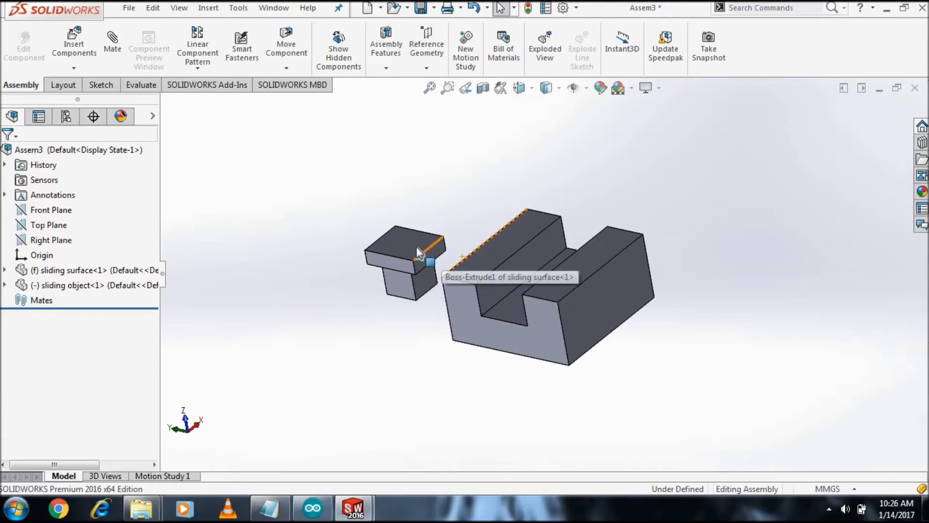
{"action": "left_click", "coordinate": [396, 286]}
{"action": "left_click_drag", "start_coordinate": [396, 285], "coordinate": [385, 297]}
{"action": "left_click", "coordinate": [297, 160]}
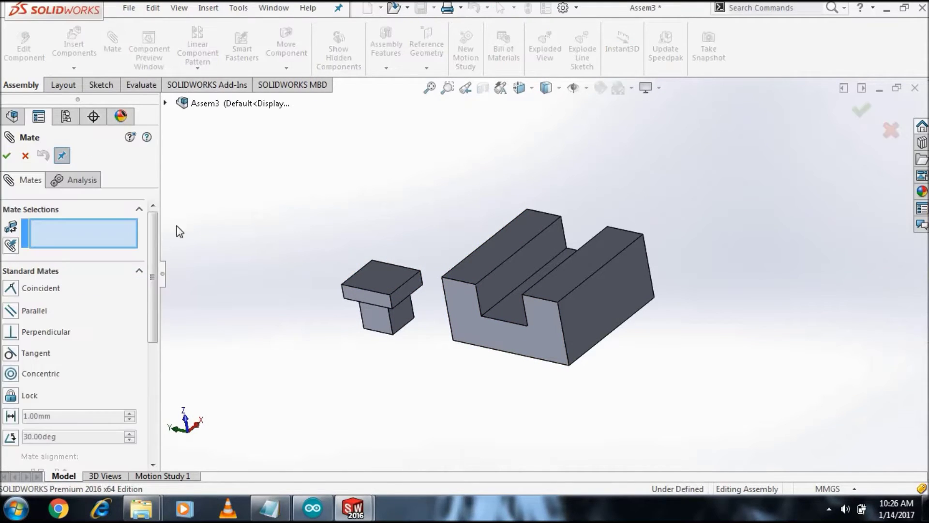
Pick Symmetric under Advanced Mates, cancel the mate, and Ctrl-drag a copy of the sliding object
{"action": "scroll", "coordinate": [147, 322], "scroll_direction": "down", "scroll_amount": 5}
{"action": "scroll", "coordinate": [143, 335], "scroll_direction": "down", "scroll_amount": 5}
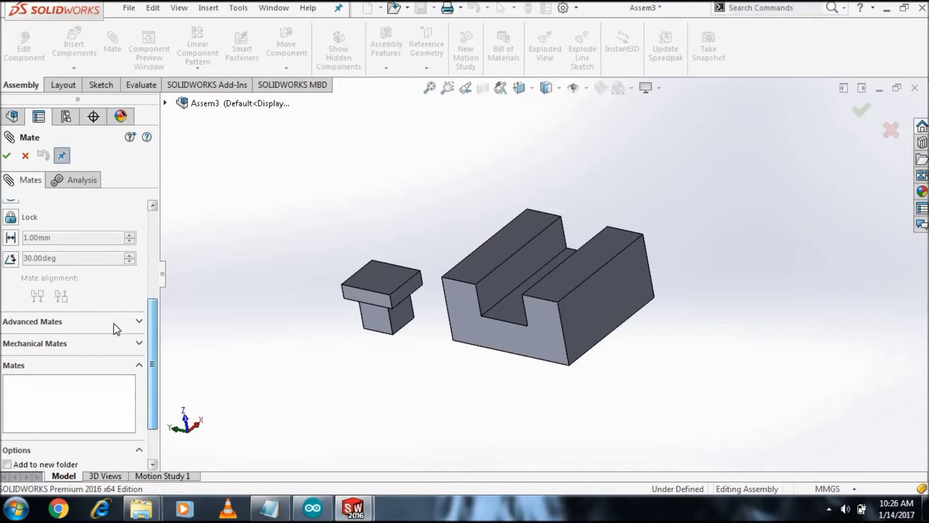
{"action": "left_click", "coordinate": [138, 322]}
{"action": "scroll", "coordinate": [149, 337], "scroll_direction": "up", "scroll_amount": 3}
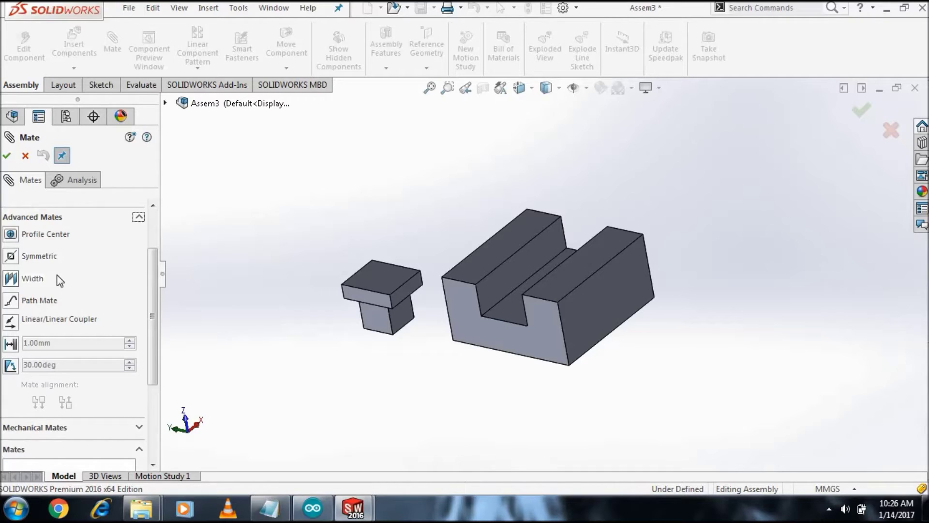
{"action": "left_click", "coordinate": [42, 259]}
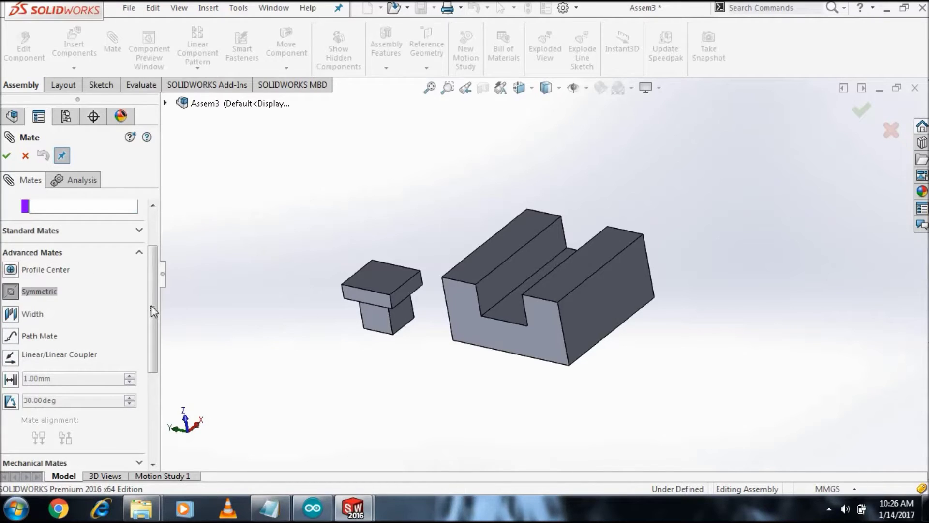
{"action": "mouse_move", "coordinate": [151, 305]}
{"action": "left_mouse_down"}
{"action": "mouse_move", "coordinate": [153, 278]}
{"action": "mouse_move", "coordinate": [154, 306]}
{"action": "left_mouse_up"}
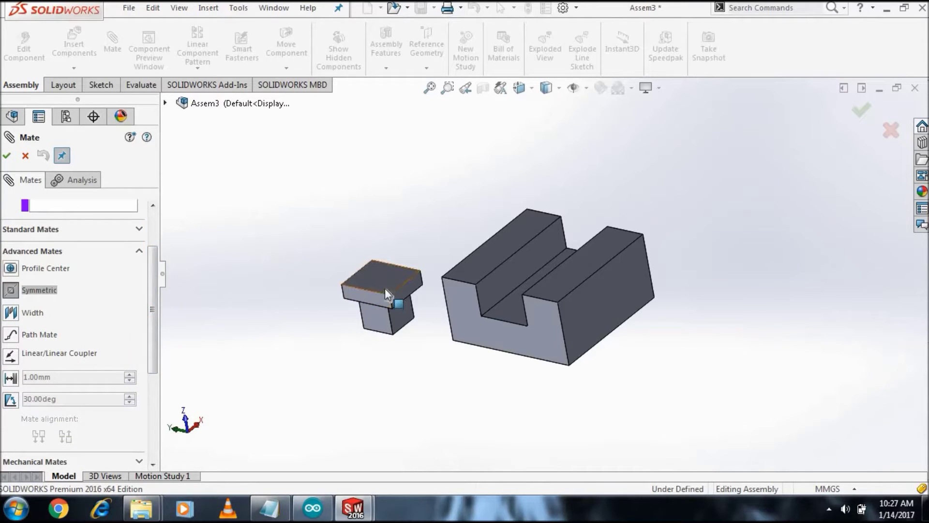
{"action": "key", "text": "Escape"}
{"action": "left_click_drag", "start_coordinate": [395, 277], "coordinate": [432, 200], "text": "ctrl"}
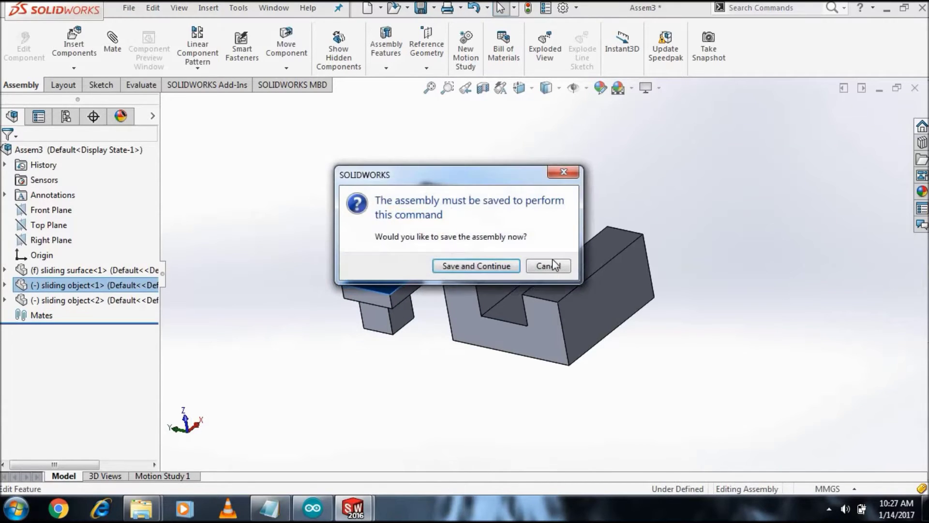
Skip saving and open the sliding surface part on its own despite the memory warning
{"action": "left_click", "coordinate": [555, 269]}
{"action": "left_click", "coordinate": [423, 342]}
{"action": "mouse_move", "coordinate": [415, 274]}
{"action": "middle_mouse_down"}
{"action": "mouse_move", "coordinate": [383, 275]}
{"action": "mouse_move", "coordinate": [388, 307]}
{"action": "middle_mouse_up"}
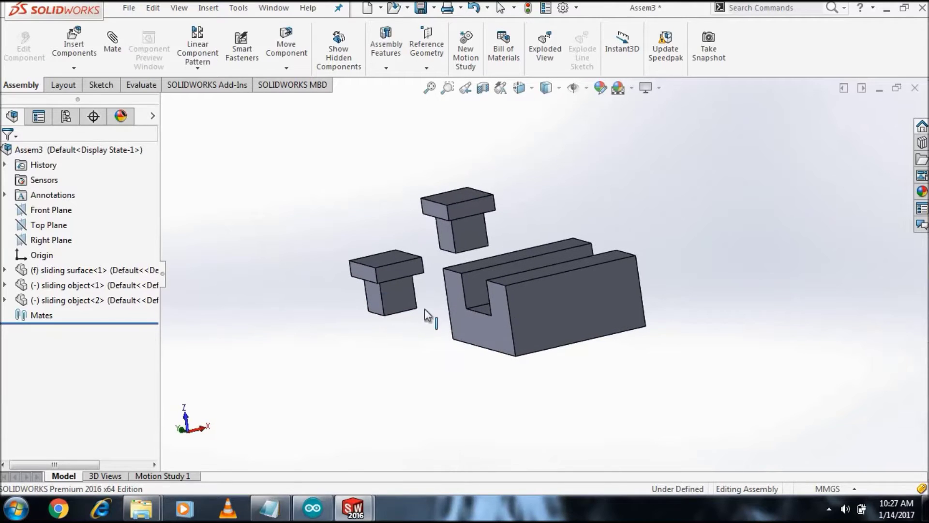
{"action": "left_click", "coordinate": [477, 329]}
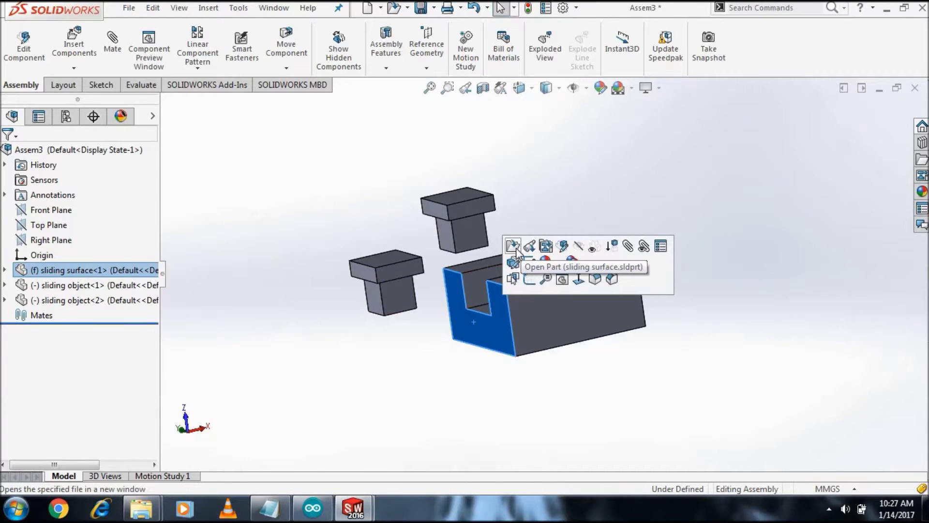
{"action": "left_click", "coordinate": [512, 247]}
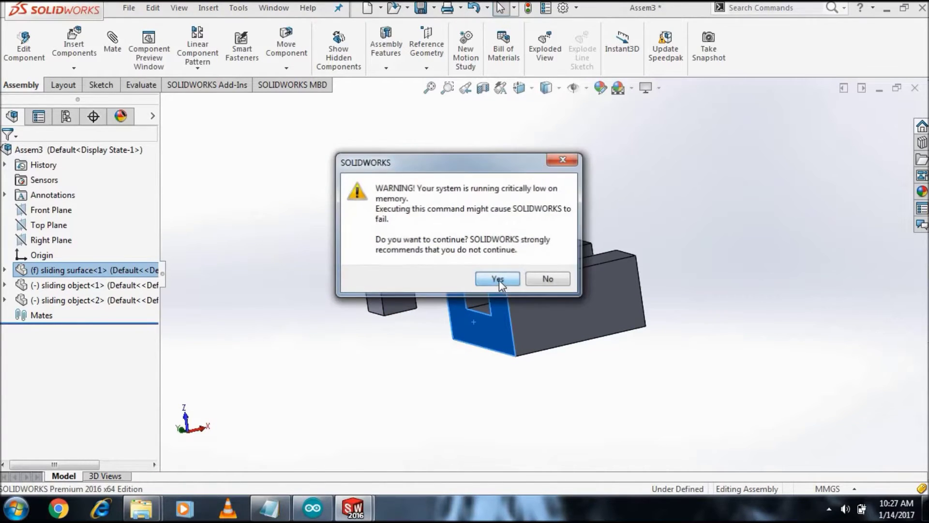
{"action": "left_click", "coordinate": [498, 278]}
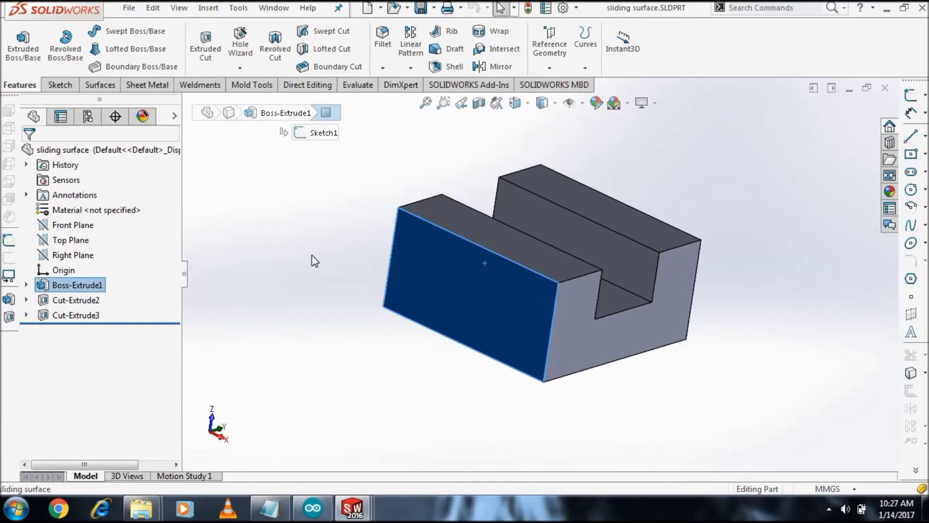
Enable Instant3D and try dragging the channel's end face to lengthen it
{"action": "left_click", "coordinate": [353, 294]}
{"action": "left_click", "coordinate": [623, 49]}
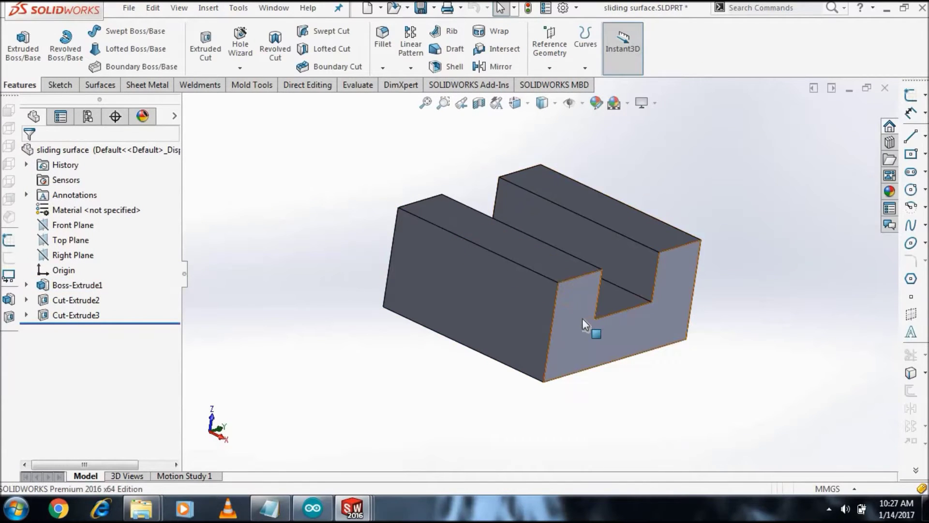
{"action": "left_click", "coordinate": [588, 331]}
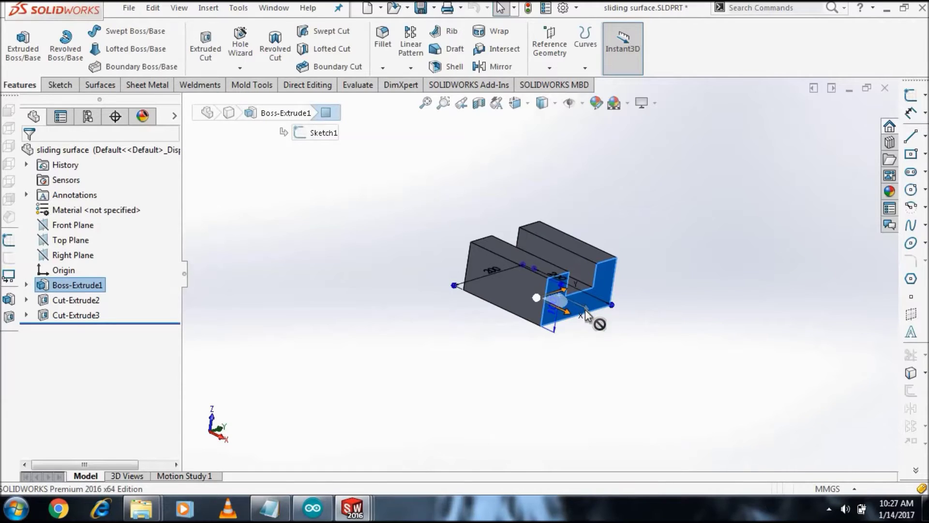
{"action": "left_click_drag", "start_coordinate": [583, 306], "coordinate": [599, 319]}
{"action": "mouse_move", "coordinate": [599, 319]}
{"action": "middle_mouse_down"}
{"action": "mouse_move", "coordinate": [589, 328]}
{"action": "mouse_move", "coordinate": [597, 332]}
{"action": "mouse_move", "coordinate": [584, 294]}
{"action": "middle_mouse_up"}
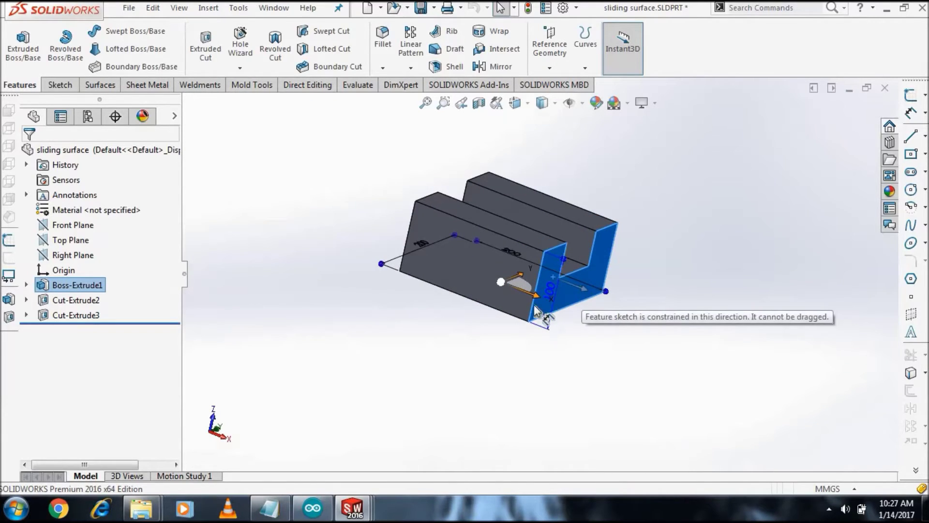
{"action": "left_click_drag", "start_coordinate": [546, 305], "coordinate": [543, 303]}
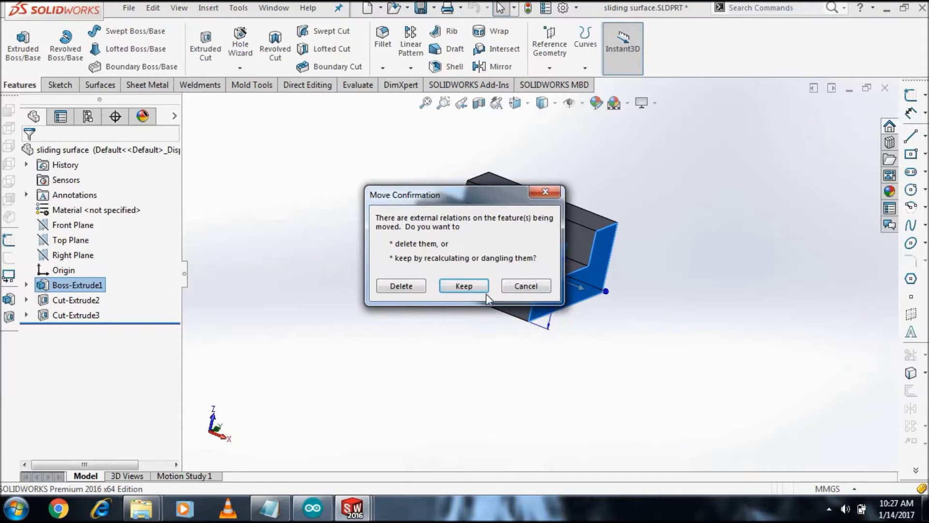
{"action": "left_click", "coordinate": [464, 286]}
{"action": "mouse_move", "coordinate": [509, 280]}
{"action": "middle_mouse_down"}
{"action": "mouse_move", "coordinate": [426, 270]}
{"action": "mouse_move", "coordinate": [422, 296]}
{"action": "mouse_move", "coordinate": [438, 305]}
{"action": "mouse_move", "coordinate": [440, 326]}
{"action": "mouse_move", "coordinate": [404, 300]}
{"action": "mouse_move", "coordinate": [426, 274]}
{"action": "middle_mouse_up"}
{"action": "left_click", "coordinate": [425, 275]}
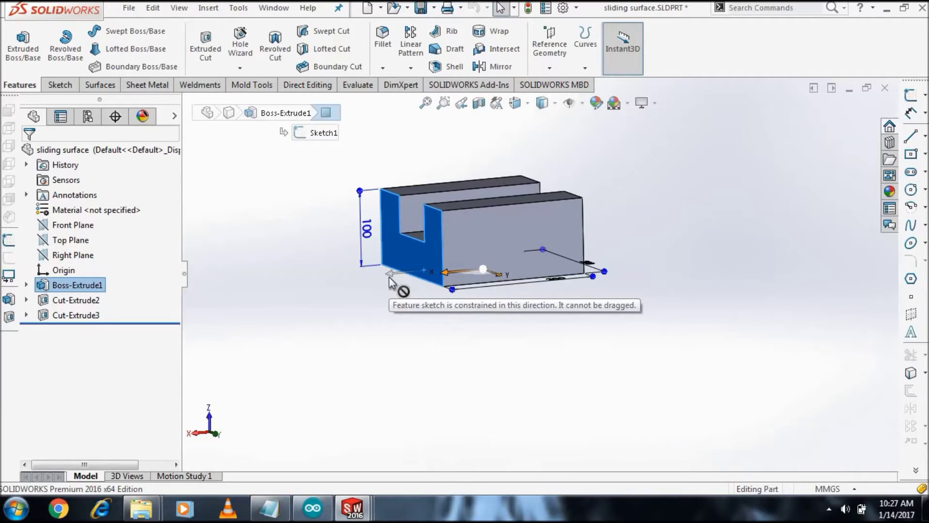
{"action": "left_click", "coordinate": [513, 314]}
{"action": "middle_click_drag", "start_coordinate": [513, 313], "coordinate": [496, 296]}
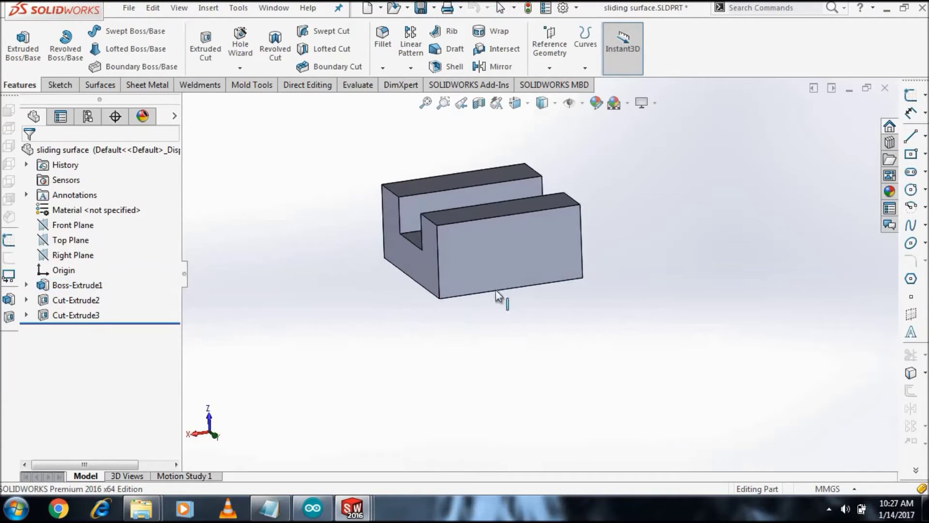
Change the channel's length dimension from 200 to 500 mm and save without rebuilding
{"action": "left_click", "coordinate": [499, 291]}
{"action": "double_click", "coordinate": [552, 290]}
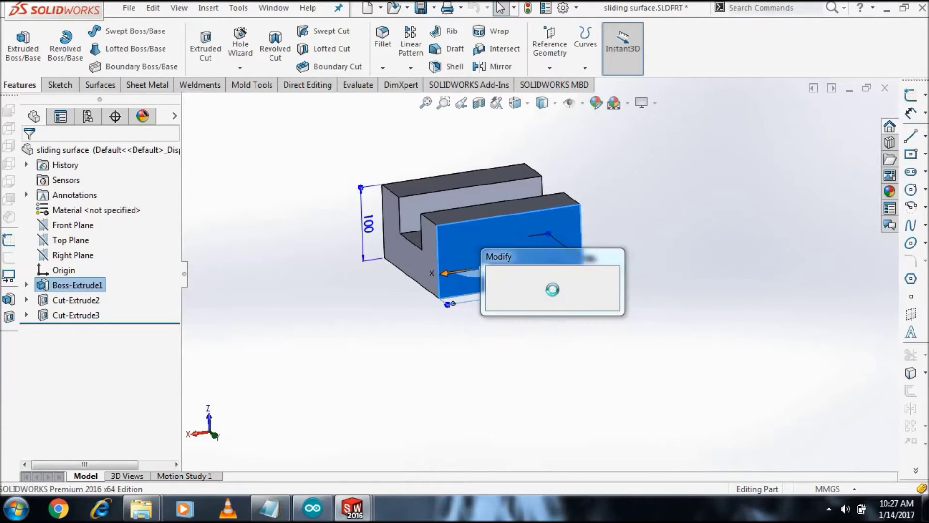
{"action": "type", "text": "500"}
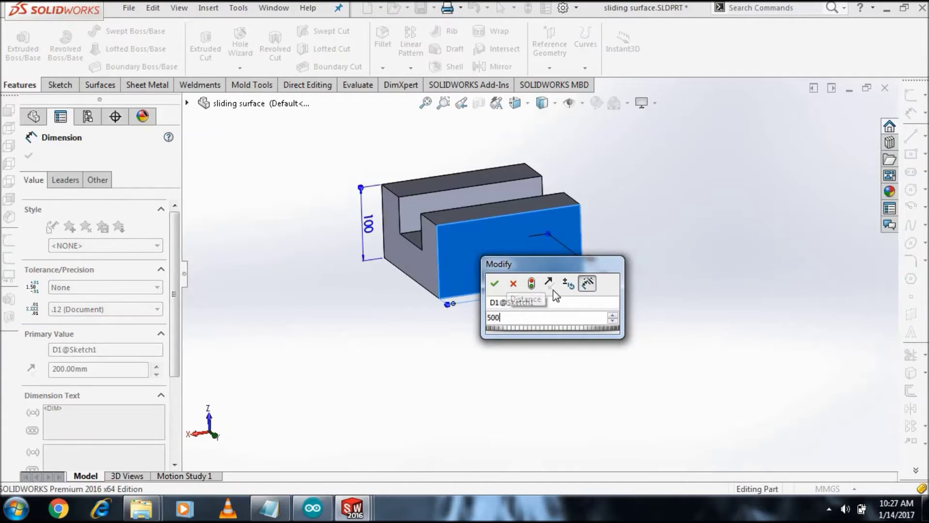
{"action": "key", "text": "Return"}
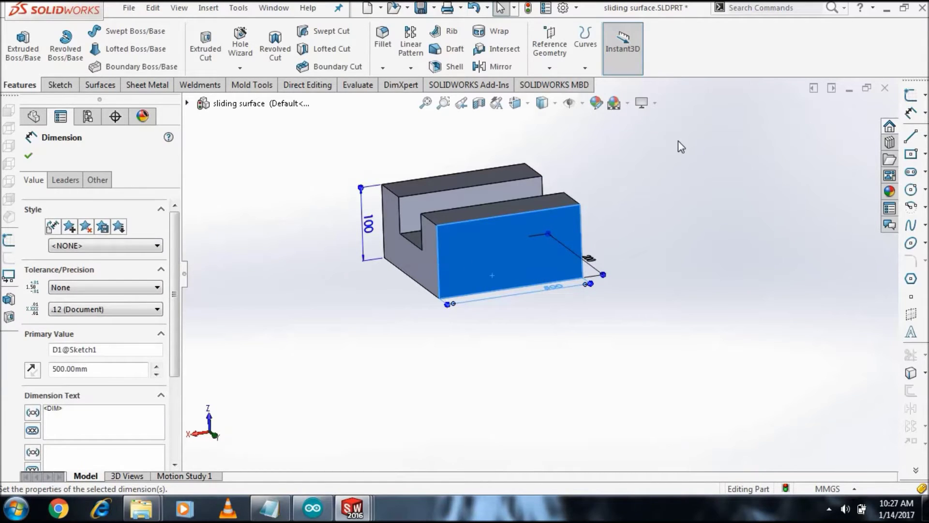
{"action": "left_click", "coordinate": [745, 179]}
{"action": "left_click", "coordinate": [424, 10]}
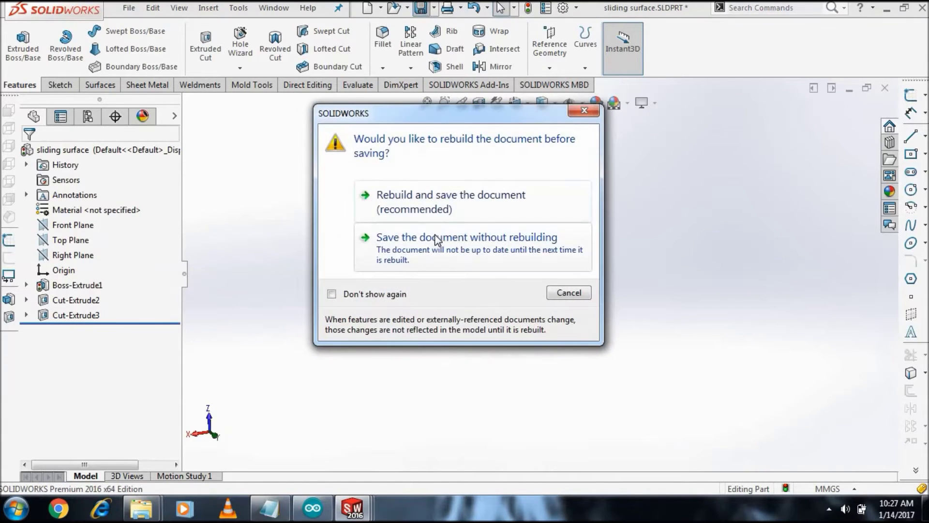
{"action": "left_click", "coordinate": [444, 213]}
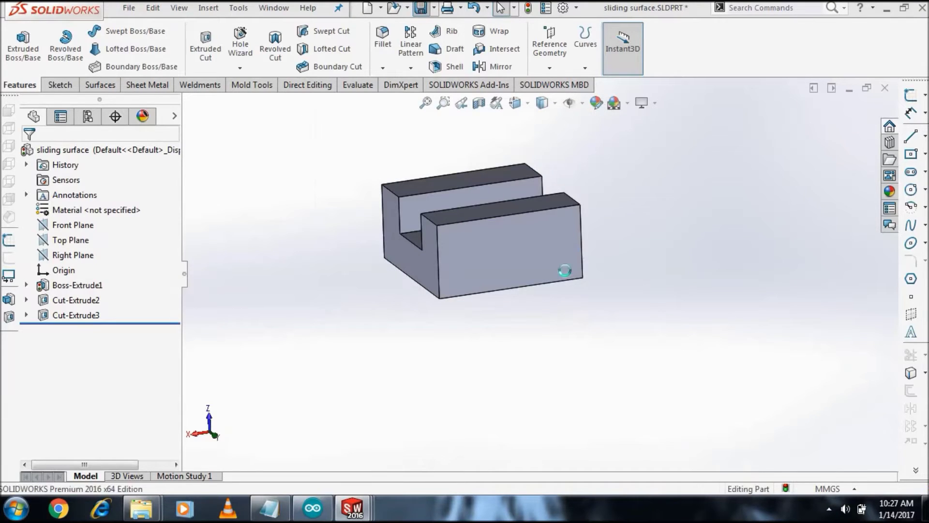
{"action": "mouse_move", "coordinate": [473, 289]}
{"action": "middle_mouse_down"}
{"action": "mouse_move", "coordinate": [524, 318]}
{"action": "mouse_move", "coordinate": [554, 252]}
{"action": "mouse_move", "coordinate": [544, 298]}
{"action": "mouse_move", "coordinate": [530, 263]}
{"action": "mouse_move", "coordinate": [558, 293]}
{"action": "mouse_move", "coordinate": [556, 376]}
{"action": "middle_mouse_up"}
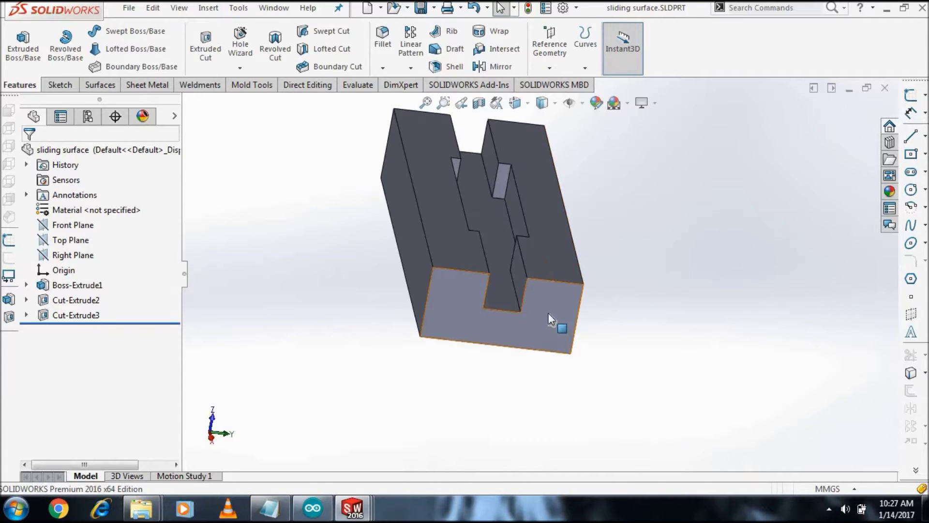
View the end face Normal To and switch to Hidden Lines Visible display
{"action": "right_click", "coordinate": [548, 314]}
{"action": "left_click", "coordinate": [624, 126]}
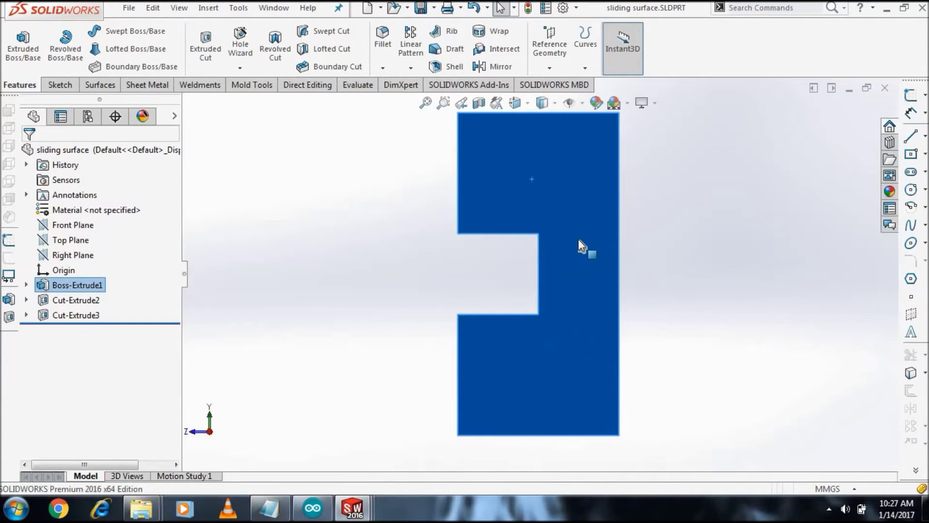
{"action": "left_click", "coordinate": [548, 107]}
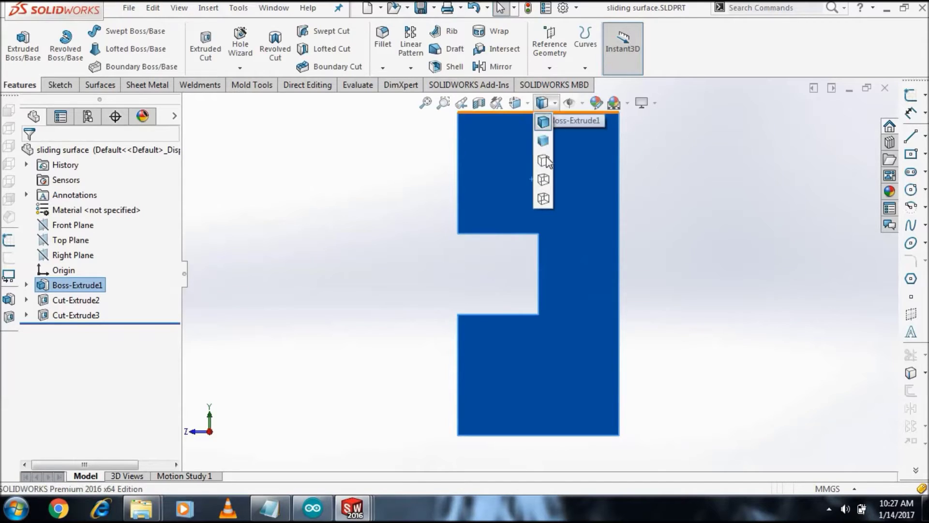
{"action": "left_click", "coordinate": [545, 179]}
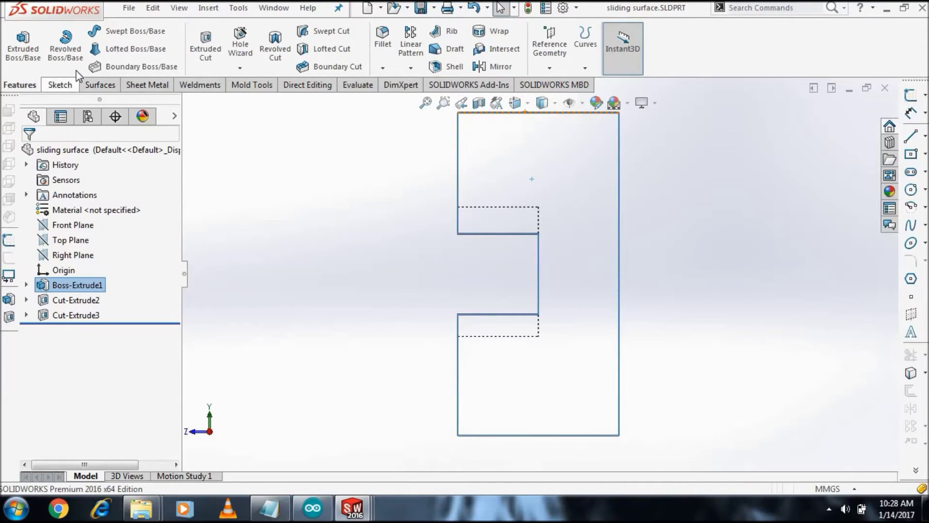
Sketch a corner rectangle over the slot on the channel's end face
{"action": "left_click", "coordinate": [60, 85]}
{"action": "left_click", "coordinate": [101, 49]}
{"action": "left_click", "coordinate": [134, 66]}
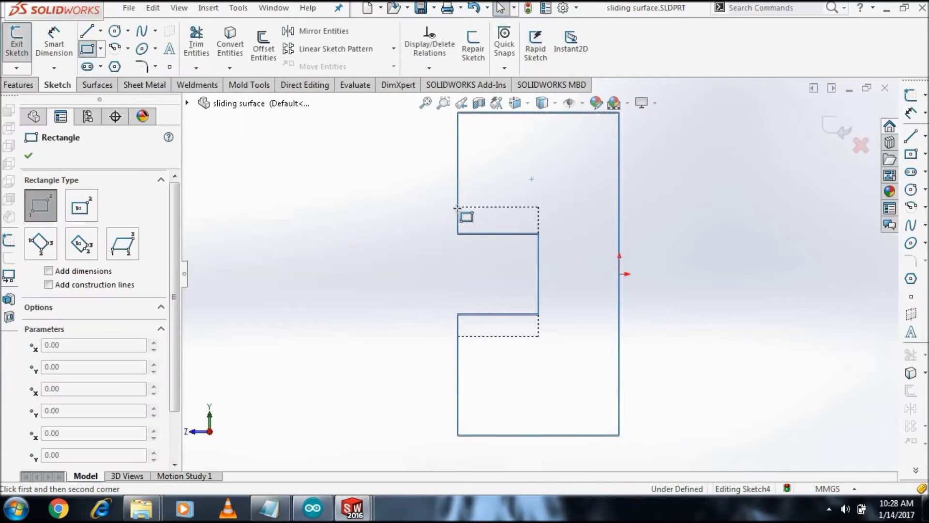
{"action": "left_click", "coordinate": [458, 208]}
{"action": "left_click", "coordinate": [539, 335]}
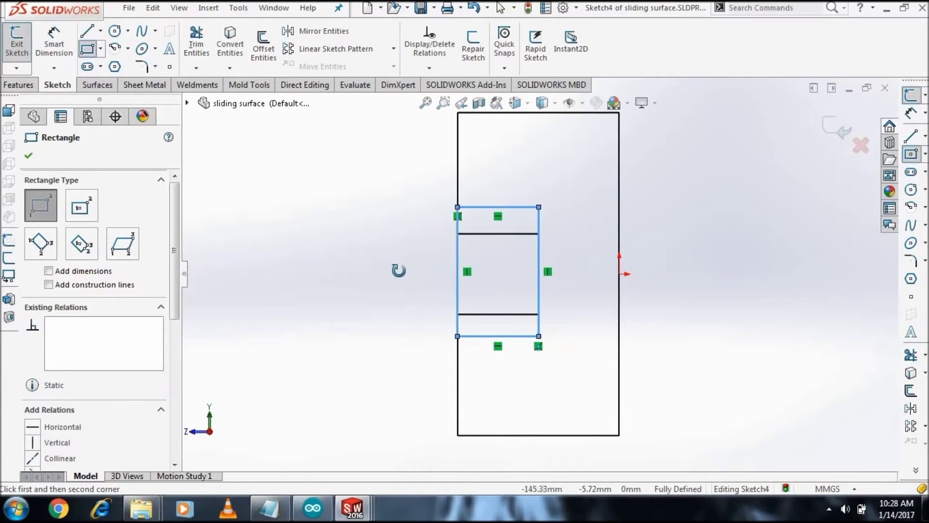
{"action": "middle_click_drag", "start_coordinate": [399, 269], "coordinate": [409, 265]}
{"action": "mouse_move", "coordinate": [398, 228]}
{"action": "middle_mouse_down"}
{"action": "mouse_move", "coordinate": [564, 168]}
{"action": "mouse_move", "coordinate": [498, 189]}
{"action": "mouse_move", "coordinate": [684, 400]}
{"action": "mouse_move", "coordinate": [646, 203]}
{"action": "mouse_move", "coordinate": [512, 202]}
{"action": "middle_mouse_up"}
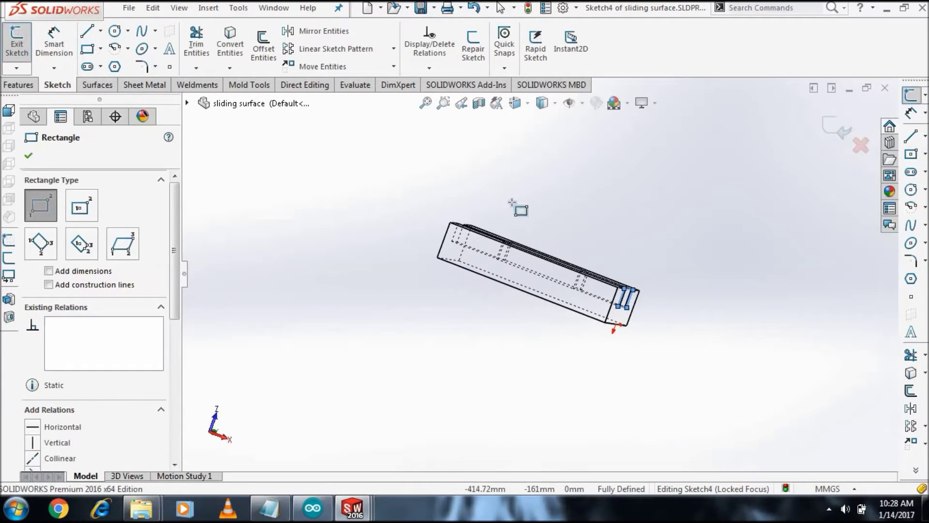
Extrude-cut the rectangle 825 mm along the channel's length, creating Cut-Extrude4
{"action": "left_click", "coordinate": [18, 84]}
{"action": "left_click", "coordinate": [205, 48]}
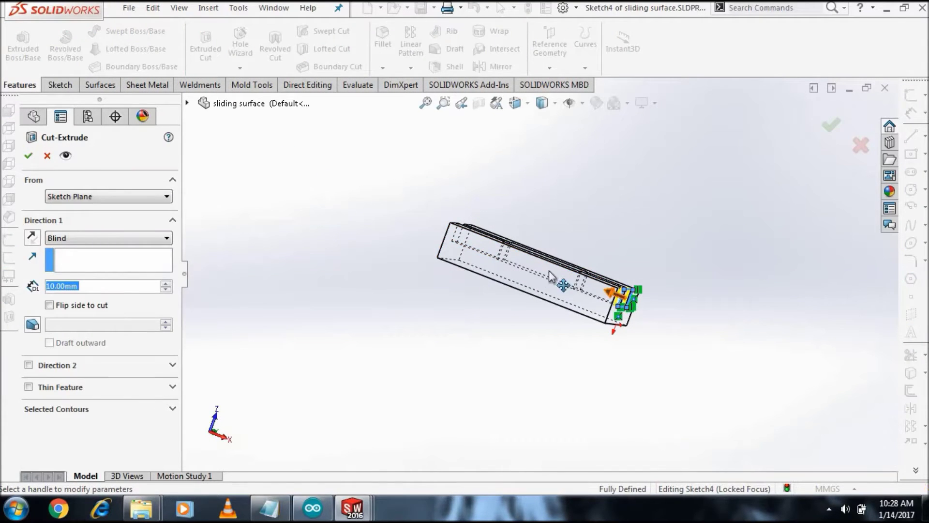
{"action": "left_click_drag", "start_coordinate": [611, 293], "coordinate": [336, 186]}
{"action": "left_click", "coordinate": [833, 125]}
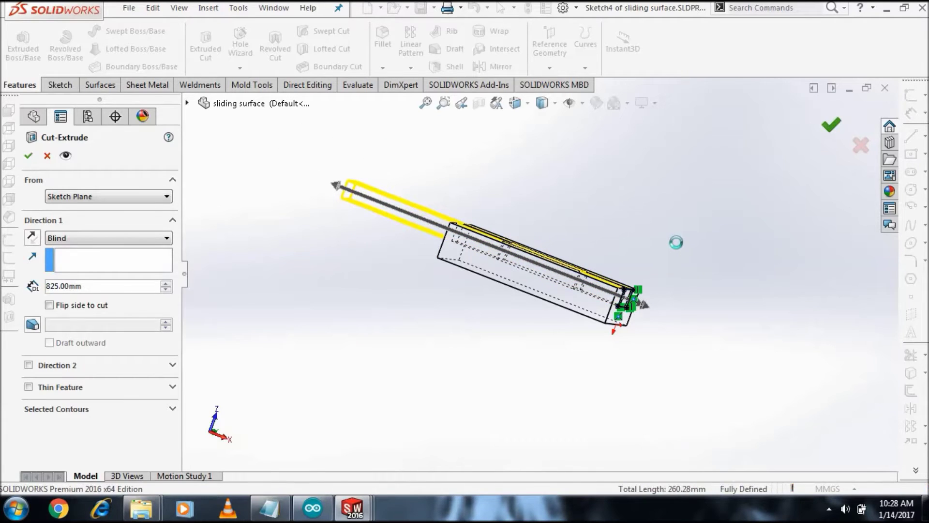
{"action": "middle_click_drag", "start_coordinate": [695, 326], "coordinate": [623, 292]}
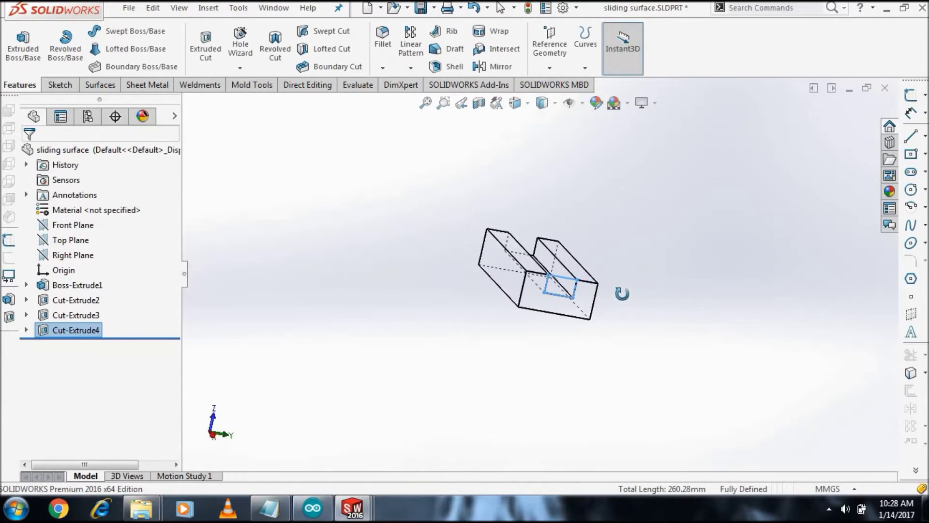
Restore shaded-with-edges display, switch back to Assem3, and rebuild it with the longer channel
{"action": "left_click", "coordinate": [411, 37]}
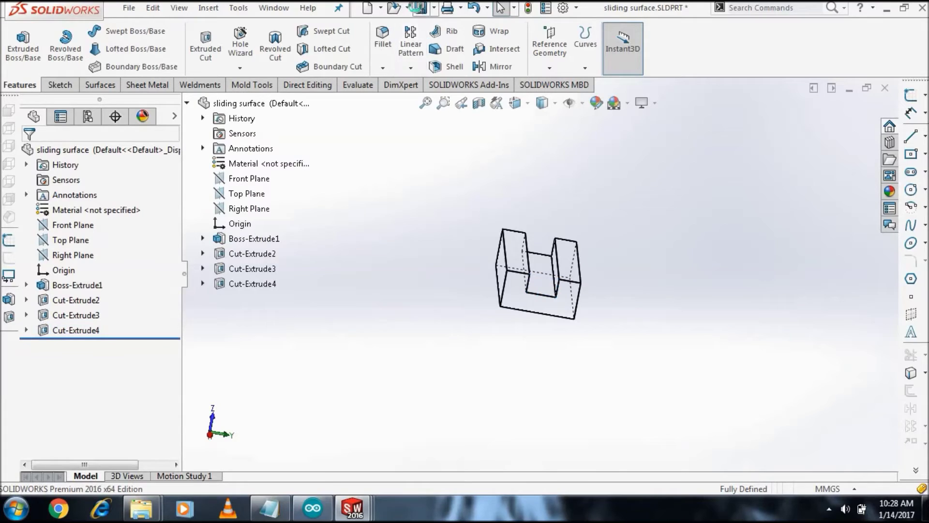
{"action": "left_click", "coordinate": [553, 112]}
{"action": "left_click", "coordinate": [256, 11]}
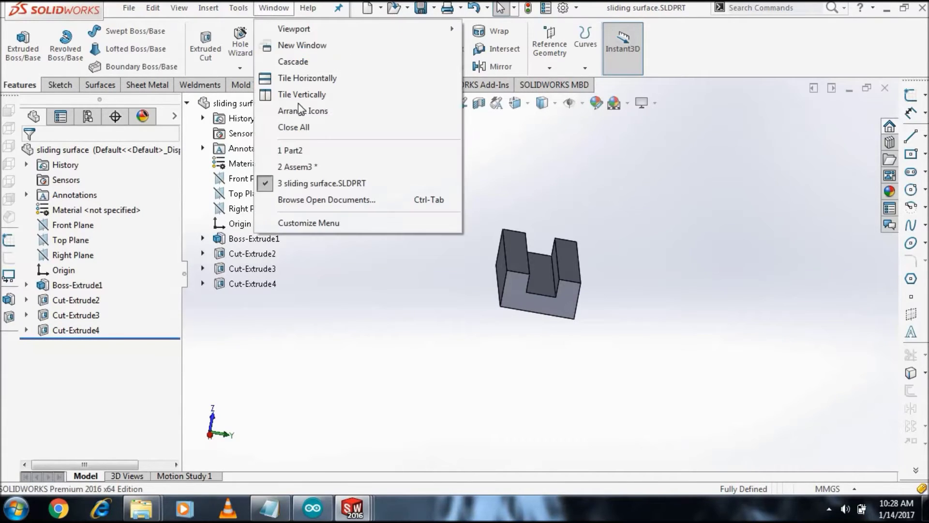
{"action": "left_click", "coordinate": [312, 165]}
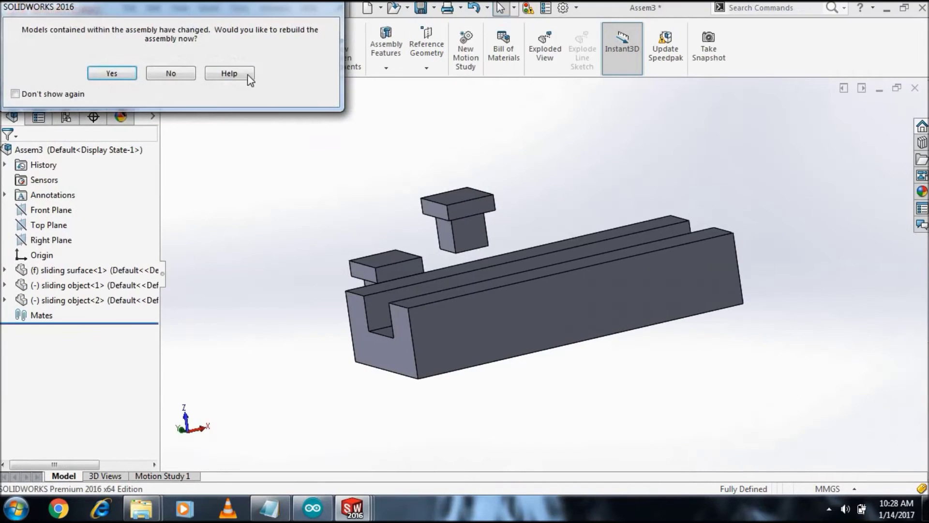
{"action": "left_click", "coordinate": [122, 72]}
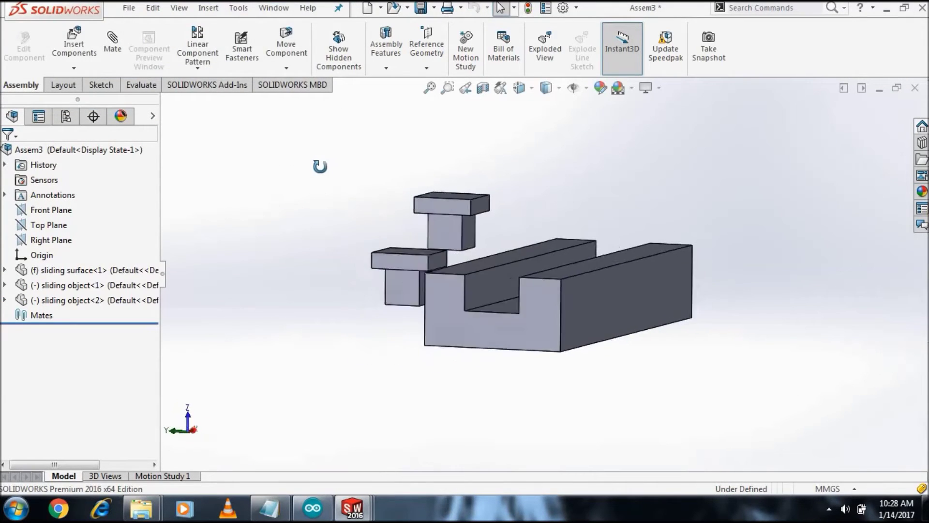
{"action": "mouse_move", "coordinate": [382, 216]}
{"action": "middle_mouse_down"}
{"action": "mouse_move", "coordinate": [379, 180]}
{"action": "mouse_move", "coordinate": [357, 222]}
{"action": "mouse_move", "coordinate": [372, 237]}
{"action": "mouse_move", "coordinate": [504, 271]}
{"action": "mouse_move", "coordinate": [597, 263]}
{"action": "mouse_move", "coordinate": [539, 248]}
{"action": "middle_mouse_up"}
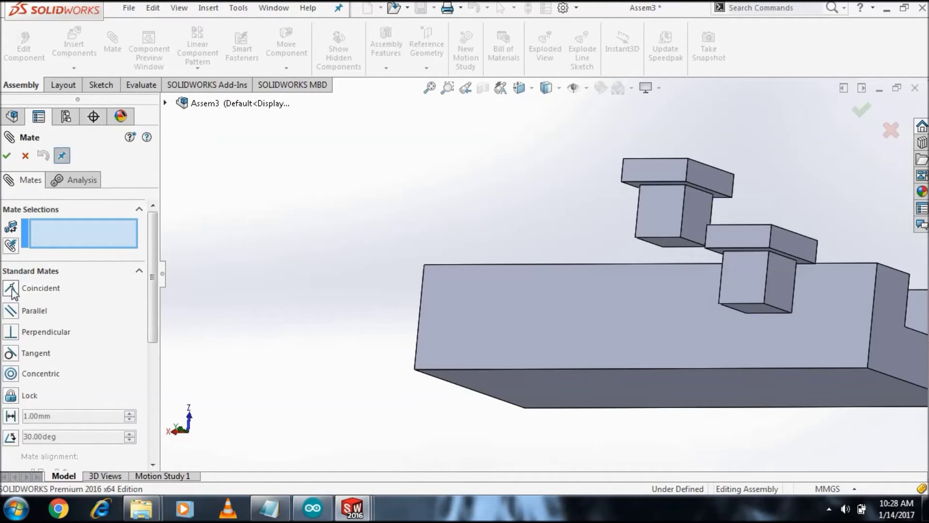
Mate the first sliding block's bottom face coincident with the slot floor
{"action": "left_click", "coordinate": [638, 361]}
{"action": "mouse_move", "coordinate": [678, 303]}
{"action": "middle_mouse_down"}
{"action": "mouse_move", "coordinate": [678, 257]}
{"action": "mouse_move", "coordinate": [617, 364]}
{"action": "middle_mouse_up"}
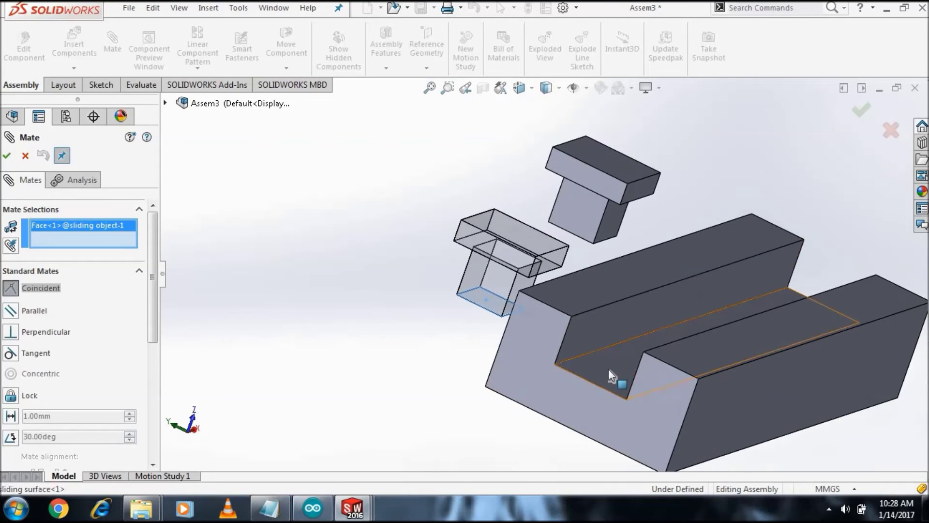
{"action": "left_click", "coordinate": [605, 385]}
{"action": "left_click", "coordinate": [759, 402]}
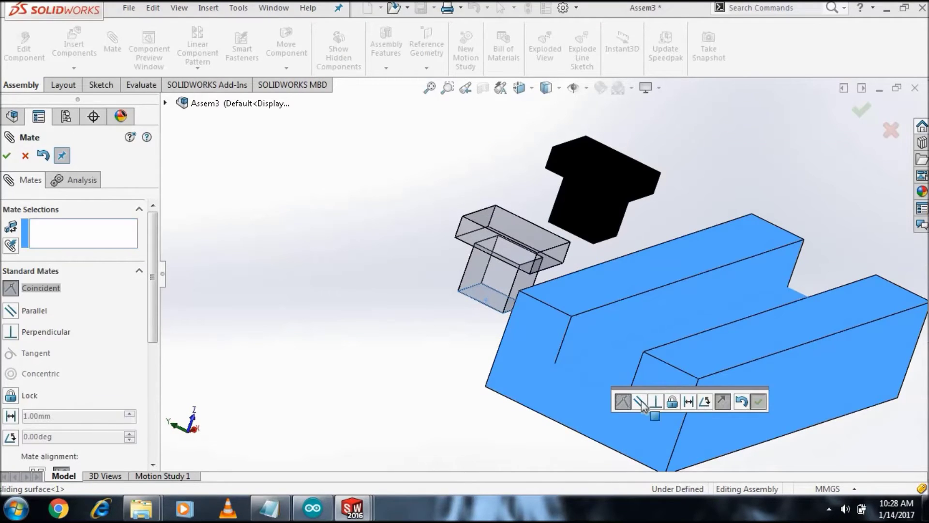
Mate sliding object-2's bottom face coincident with the channel floor
{"action": "middle_click_drag", "start_coordinate": [571, 349], "coordinate": [606, 219]}
{"action": "left_click", "coordinate": [605, 219]}
{"action": "middle_click_drag", "start_coordinate": [638, 267], "coordinate": [638, 365]}
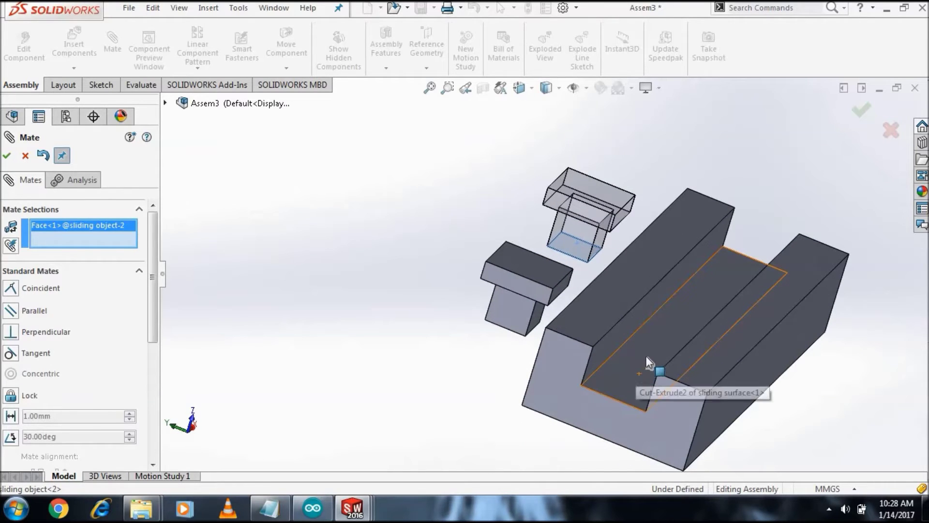
{"action": "left_click", "coordinate": [646, 345]}
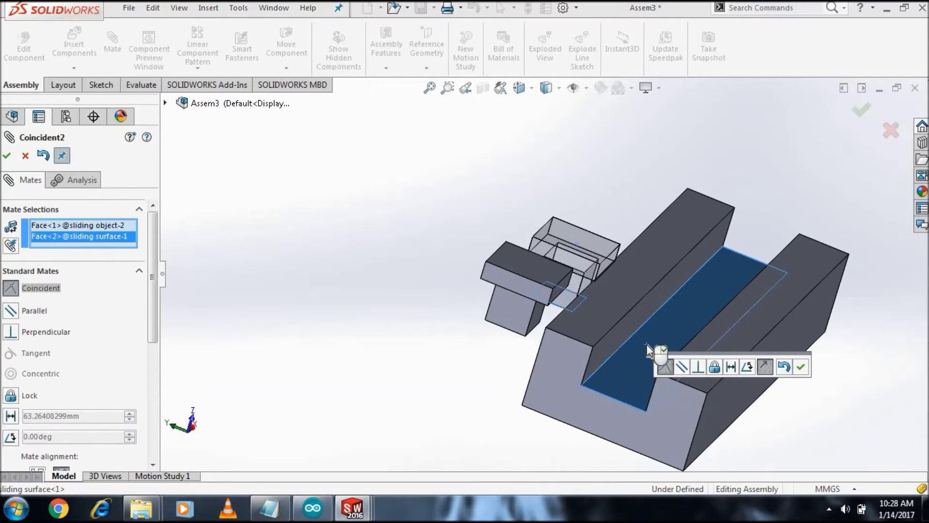
{"action": "left_click", "coordinate": [801, 367]}
{"action": "mouse_move", "coordinate": [775, 358]}
{"action": "middle_mouse_down"}
{"action": "mouse_move", "coordinate": [664, 336]}
{"action": "mouse_move", "coordinate": [609, 368]}
{"action": "middle_mouse_up"}
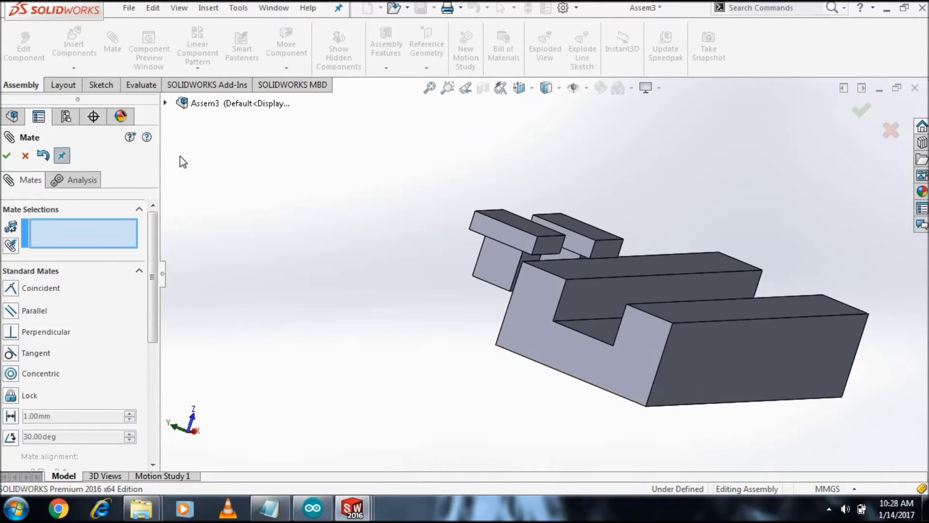
{"action": "left_click", "coordinate": [165, 103]}
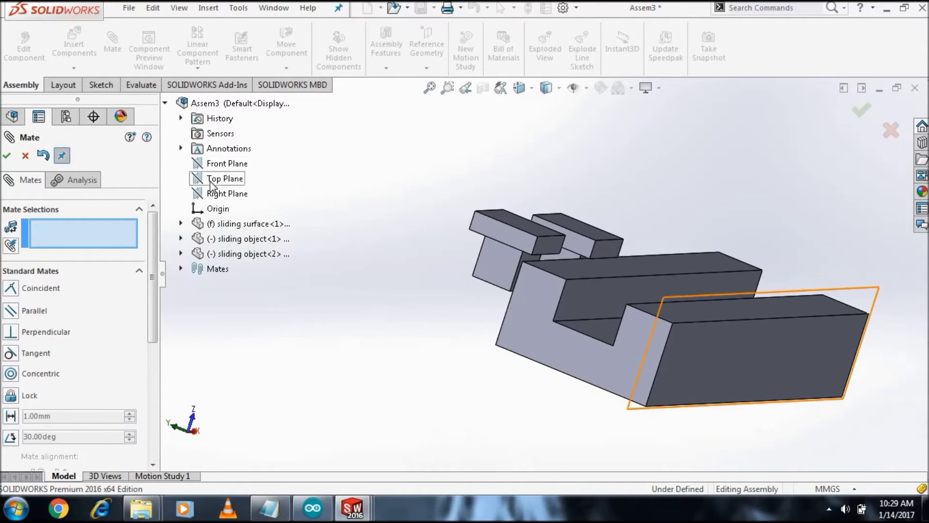
Close the mate tool and drag sliding object<2> along the channel to show it still slides
{"action": "left_click", "coordinate": [214, 194]}
{"action": "mouse_move", "coordinate": [456, 339]}
{"action": "middle_mouse_down"}
{"action": "mouse_move", "coordinate": [409, 355]}
{"action": "mouse_move", "coordinate": [417, 353]}
{"action": "mouse_move", "coordinate": [368, 346]}
{"action": "middle_mouse_up"}
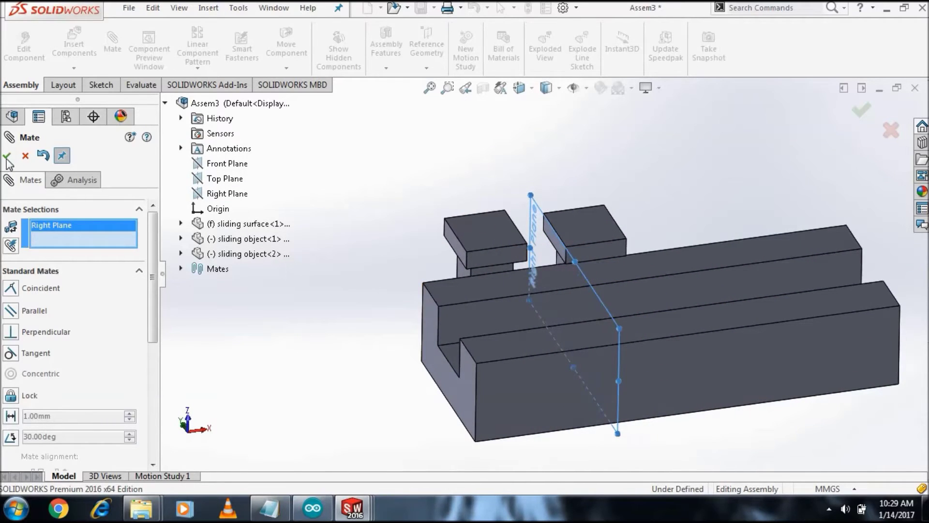
{"action": "left_click", "coordinate": [25, 156]}
{"action": "left_click_drag", "start_coordinate": [612, 225], "coordinate": [652, 200]}
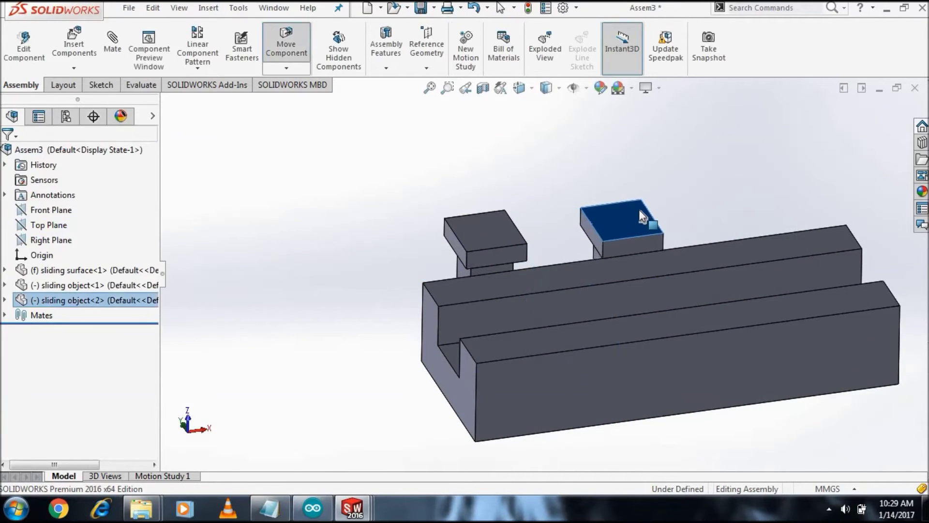
{"action": "middle_click_drag", "start_coordinate": [461, 263], "coordinate": [502, 259]}
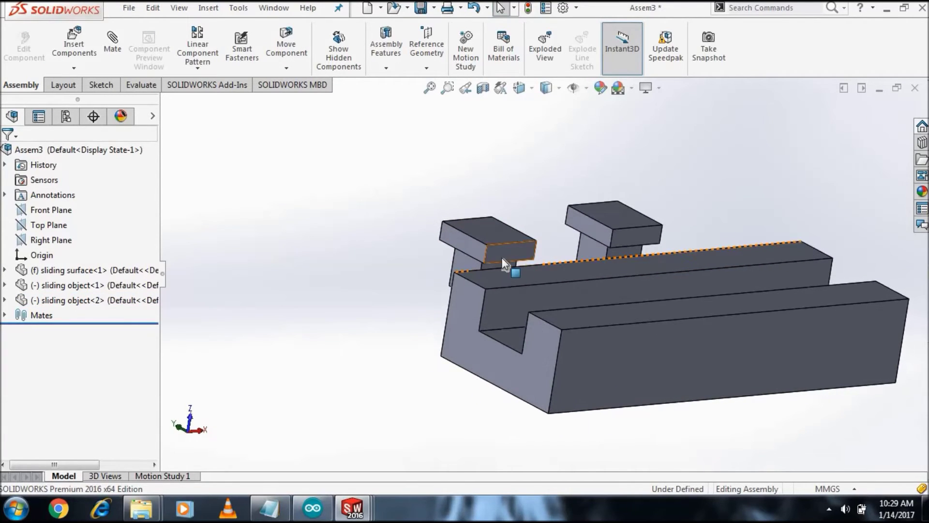
{"action": "scroll", "coordinate": [539, 193], "scroll_direction": "down", "scroll_amount": 3}
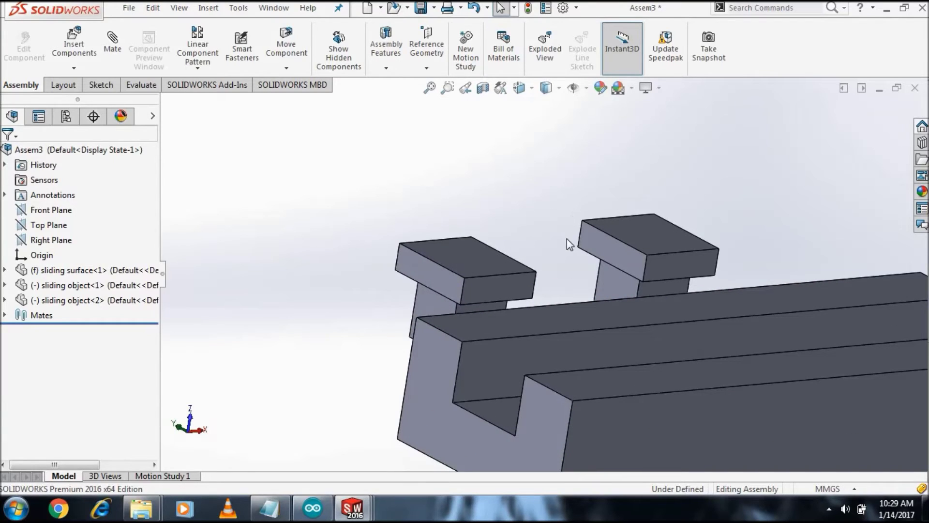
{"action": "middle_click_drag", "start_coordinate": [565, 246], "coordinate": [564, 240]}
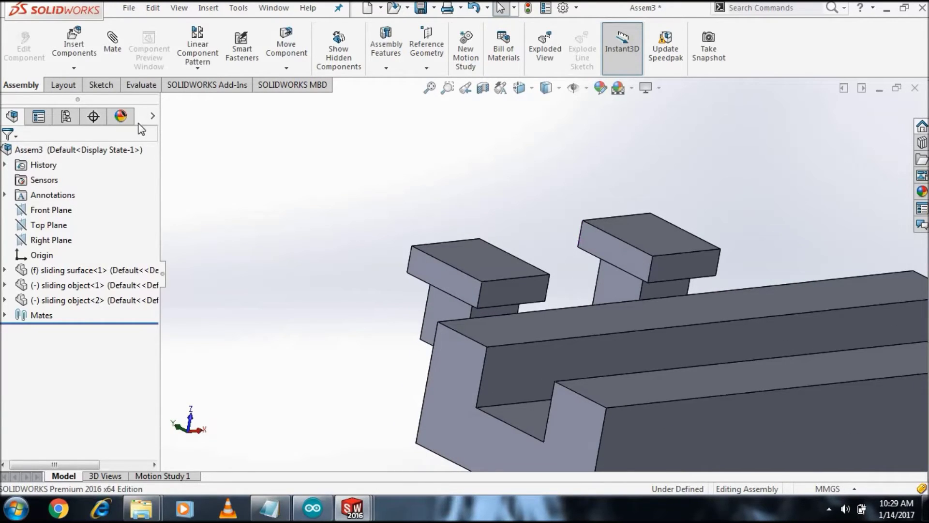
{"action": "left_click", "coordinate": [116, 48]}
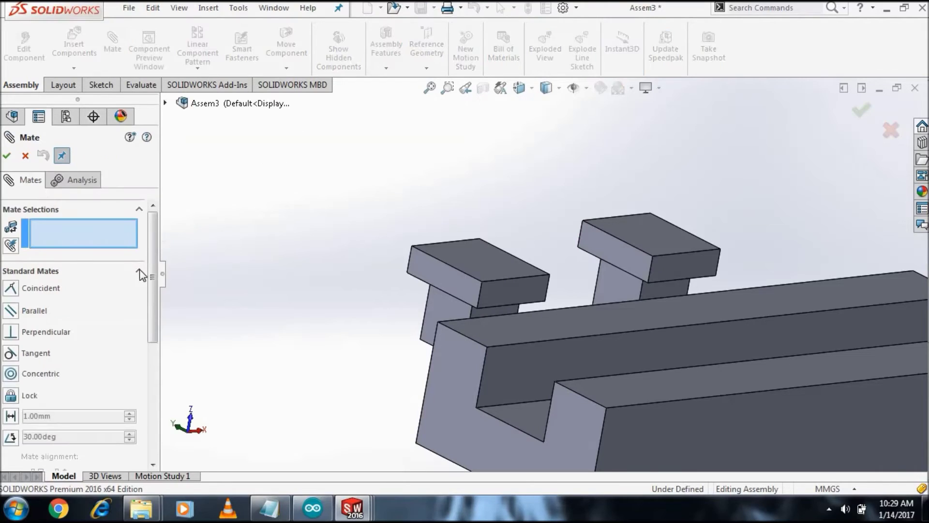
Choose the Symmetric mate type under Advanced Mates
{"action": "scroll", "coordinate": [151, 371], "scroll_direction": "down", "scroll_amount": 5}
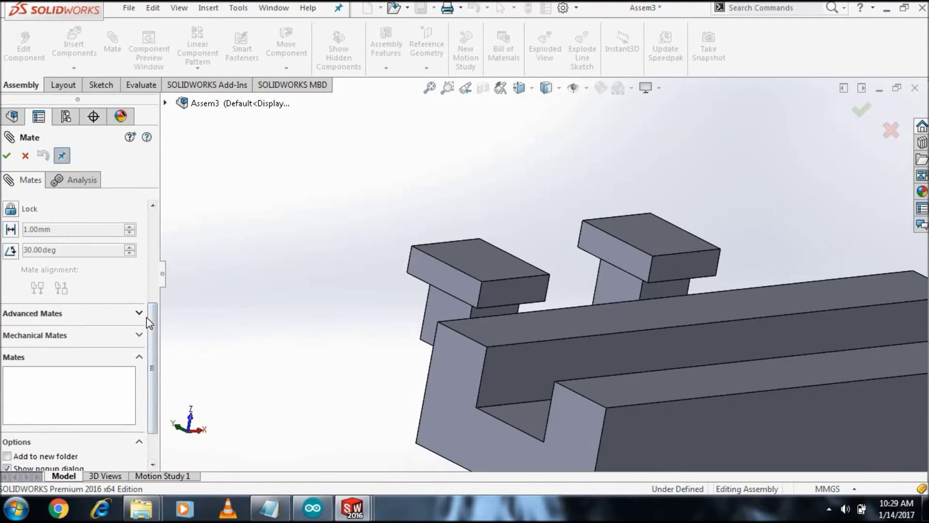
{"action": "scroll", "coordinate": [138, 335], "scroll_direction": "down", "scroll_amount": 2}
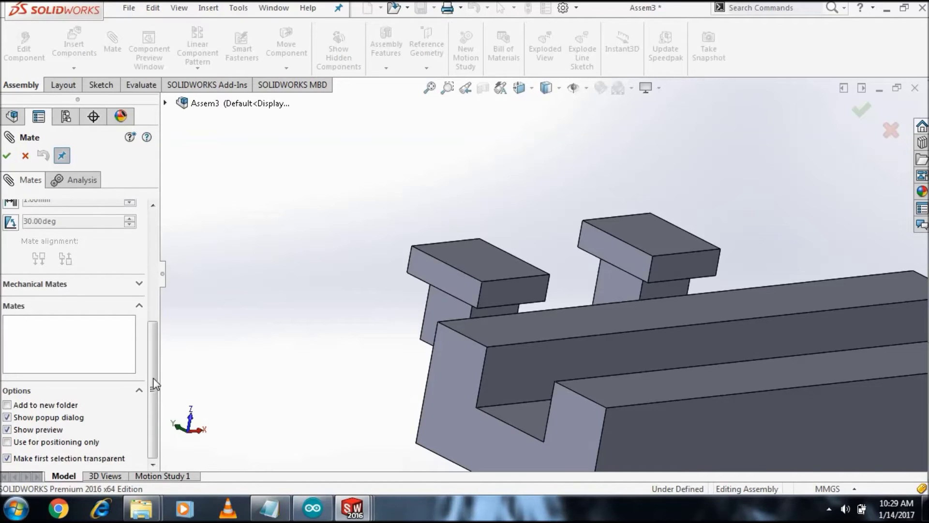
{"action": "scroll", "coordinate": [152, 357], "scroll_direction": "up", "scroll_amount": 5}
{"action": "left_click", "coordinate": [9, 264]}
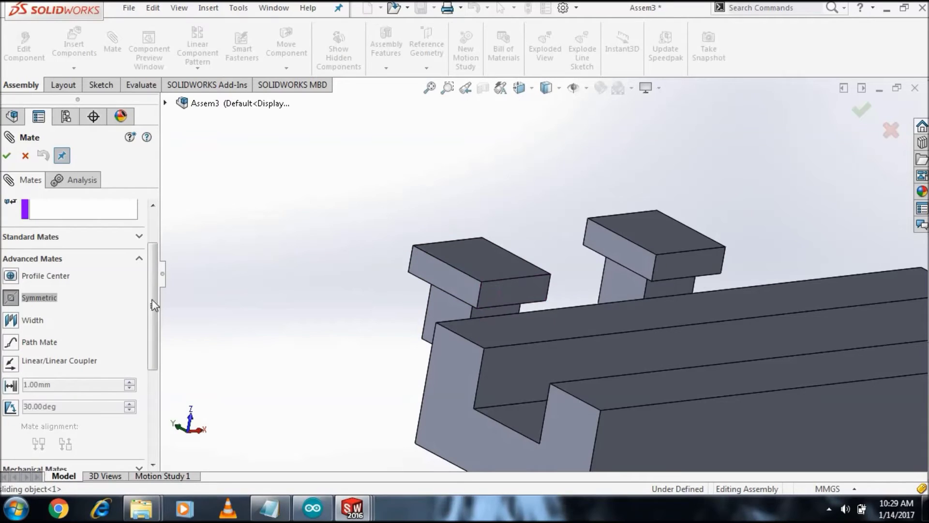
{"action": "left_click_drag", "start_coordinate": [155, 295], "coordinate": [166, 263]}
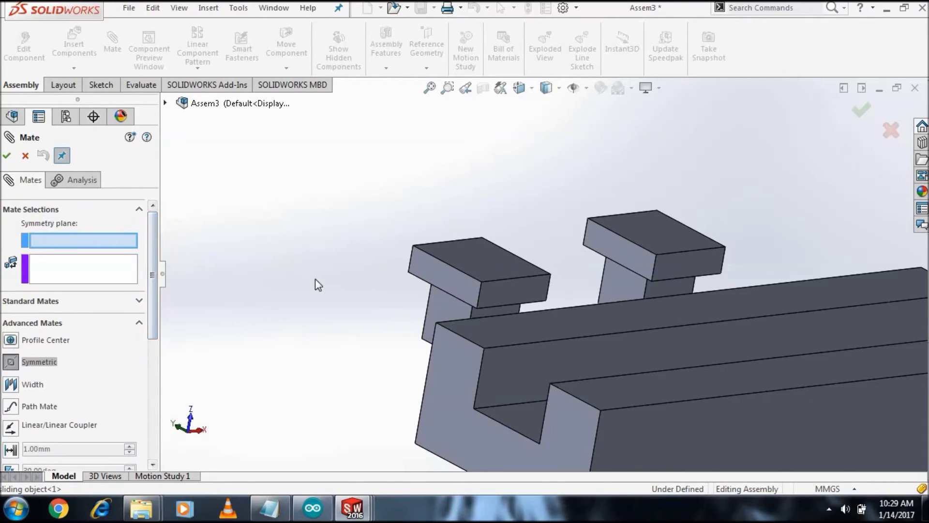
{"action": "middle_click_drag", "start_coordinate": [301, 280], "coordinate": [321, 276]}
Select the matching side faces of sliding object 2 and sliding object 1 as the mirrored pair
{"action": "left_click", "coordinate": [111, 278]}
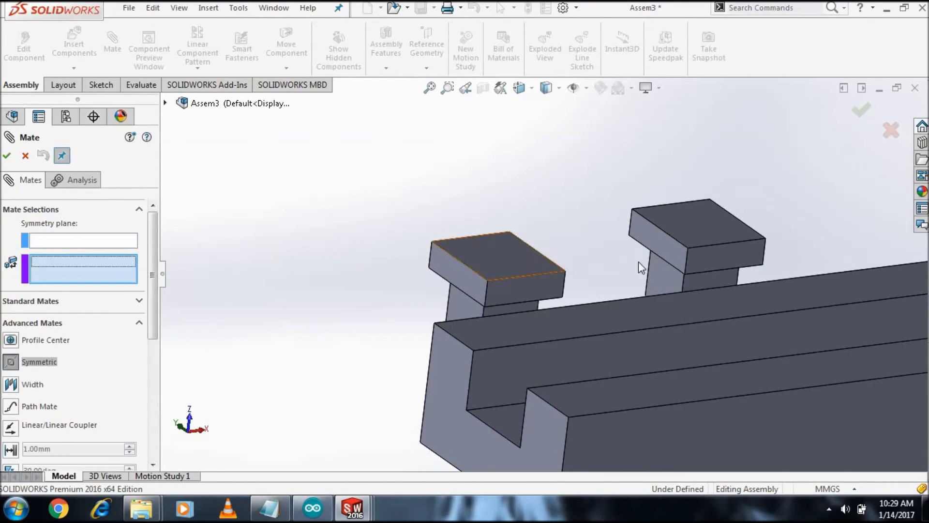
{"action": "left_click", "coordinate": [656, 245]}
{"action": "mouse_move", "coordinate": [655, 245]}
{"action": "middle_mouse_down"}
{"action": "mouse_move", "coordinate": [580, 293]}
{"action": "mouse_move", "coordinate": [475, 266]}
{"action": "middle_mouse_up"}
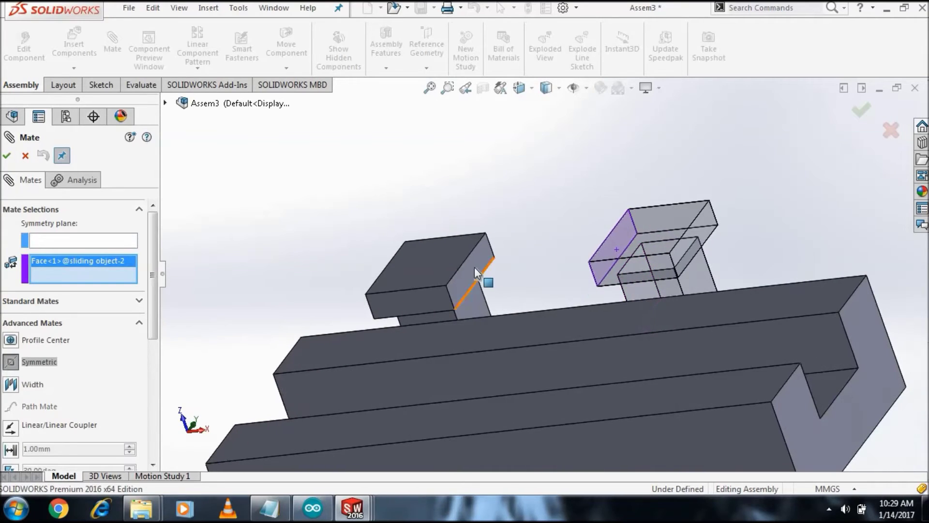
{"action": "left_click", "coordinate": [476, 300]}
{"action": "middle_click_drag", "start_coordinate": [477, 300], "coordinate": [533, 319]}
{"action": "scroll", "coordinate": [534, 319], "scroll_direction": "down", "scroll_amount": 3}
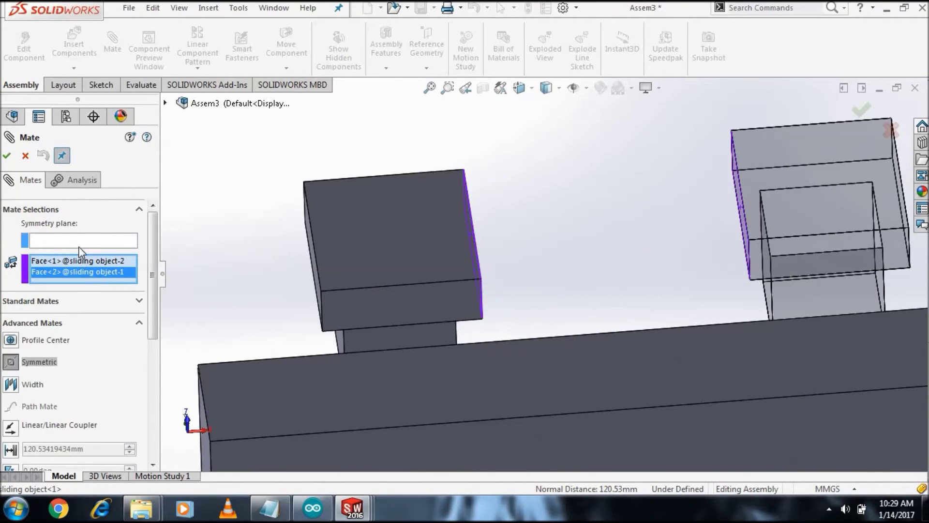
Use the Right Plane as the symmetry plane and accept the Symmetric mate
{"action": "left_click", "coordinate": [165, 103]}
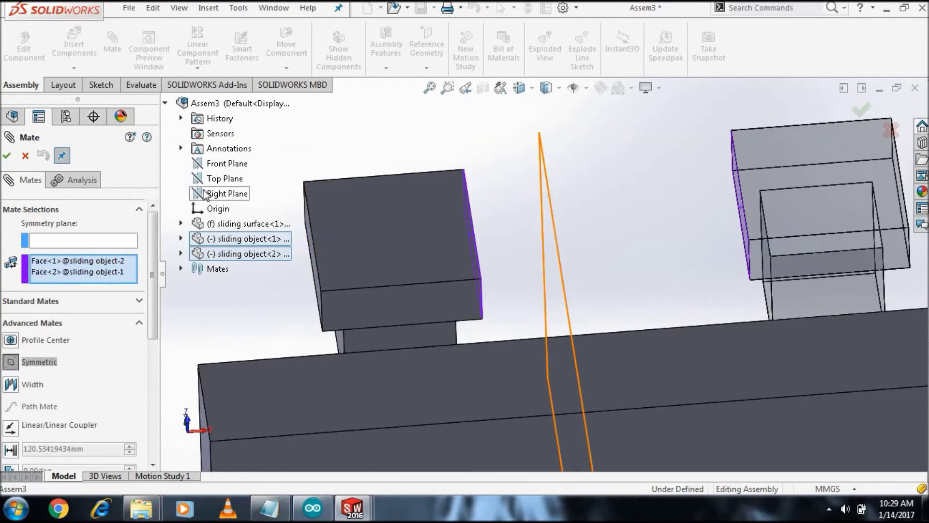
{"action": "scroll", "coordinate": [428, 284], "scroll_direction": "up", "scroll_amount": 3}
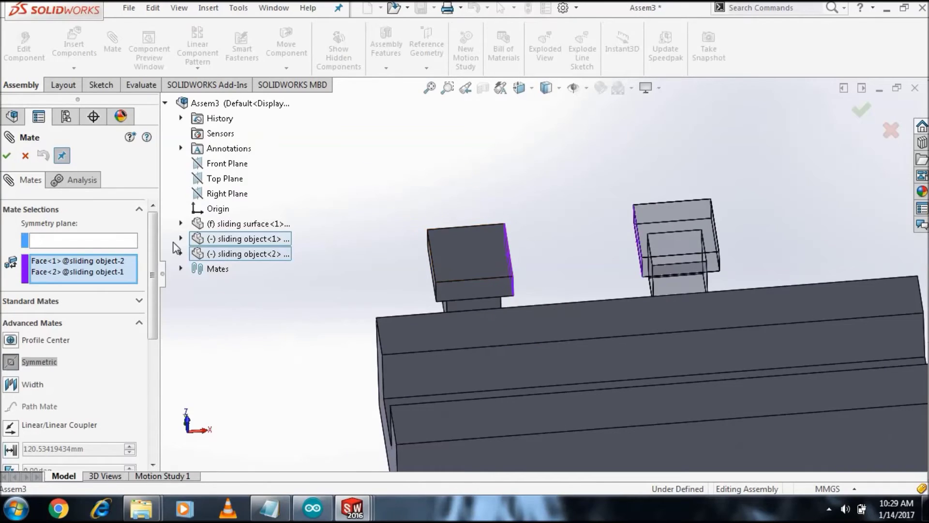
{"action": "left_click", "coordinate": [201, 193]}
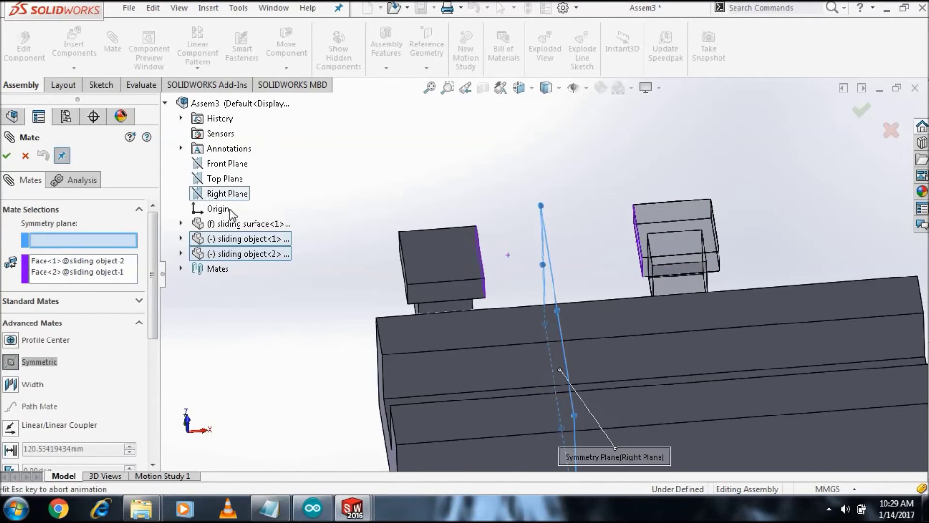
{"action": "left_click", "coordinate": [6, 156]}
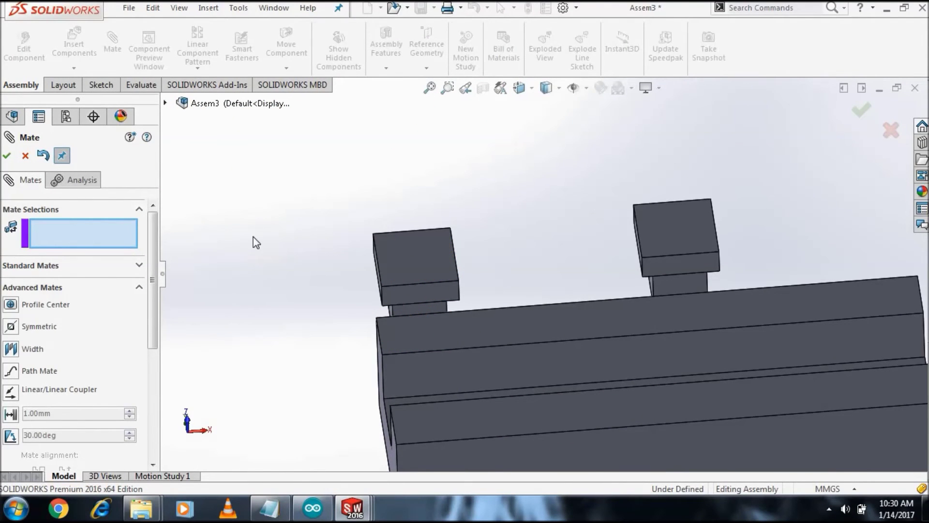
Drag a block to test the symmetric motion, then delete the Symmetric1 mate
{"action": "middle_click_drag", "start_coordinate": [260, 268], "coordinate": [278, 243]}
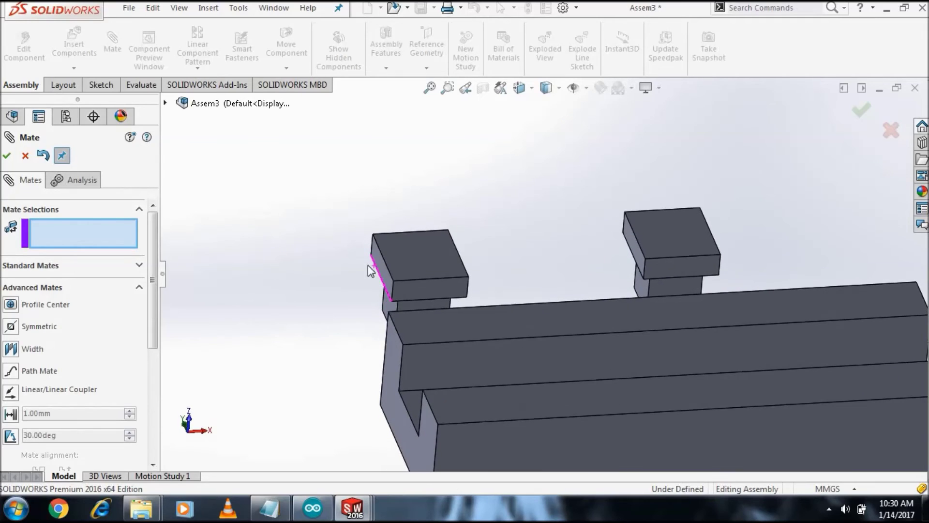
{"action": "mouse_move", "coordinate": [426, 260]}
{"action": "left_mouse_down"}
{"action": "mouse_move", "coordinate": [374, 265]}
{"action": "mouse_move", "coordinate": [426, 266]}
{"action": "mouse_move", "coordinate": [373, 265]}
{"action": "mouse_move", "coordinate": [405, 258]}
{"action": "mouse_move", "coordinate": [388, 258]}
{"action": "mouse_move", "coordinate": [376, 275]}
{"action": "left_mouse_up"}
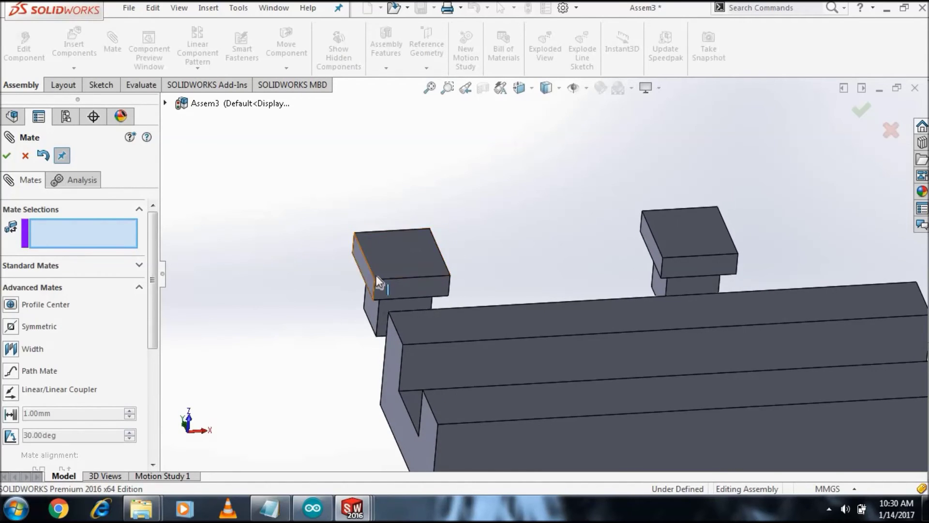
{"action": "left_click_drag", "start_coordinate": [155, 315], "coordinate": [130, 404]}
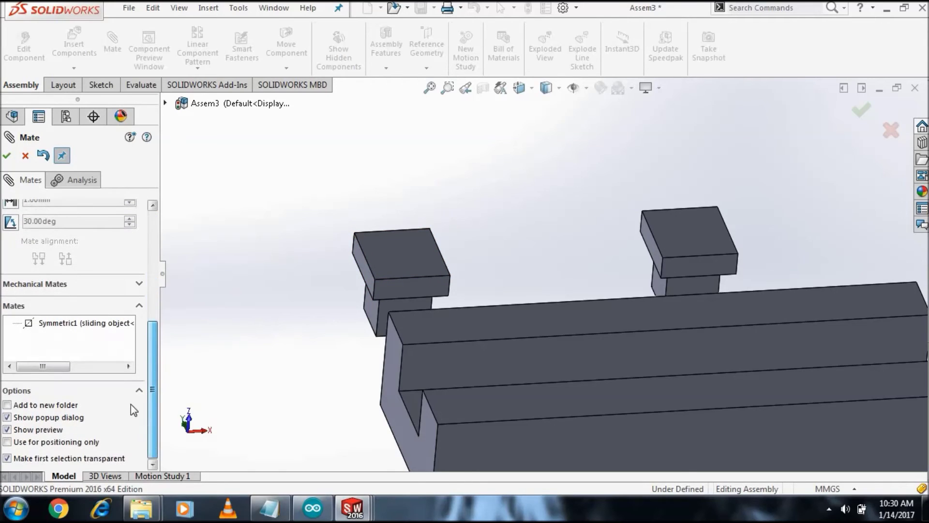
{"action": "left_click", "coordinate": [97, 324]}
{"action": "right_click", "coordinate": [99, 357]}
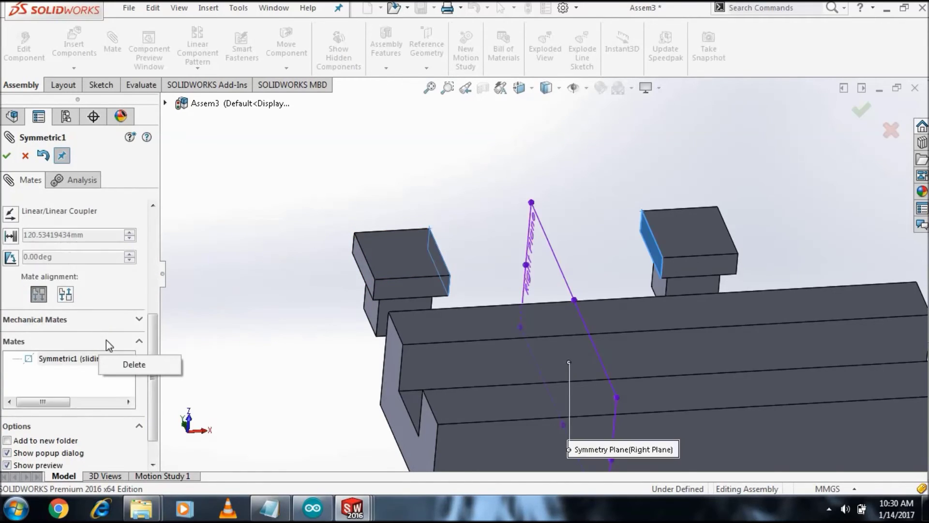
{"action": "left_click", "coordinate": [148, 363]}
Start a new mate and choose the Symmetric mate type
{"action": "left_click_drag", "start_coordinate": [147, 327], "coordinate": [174, 259]}
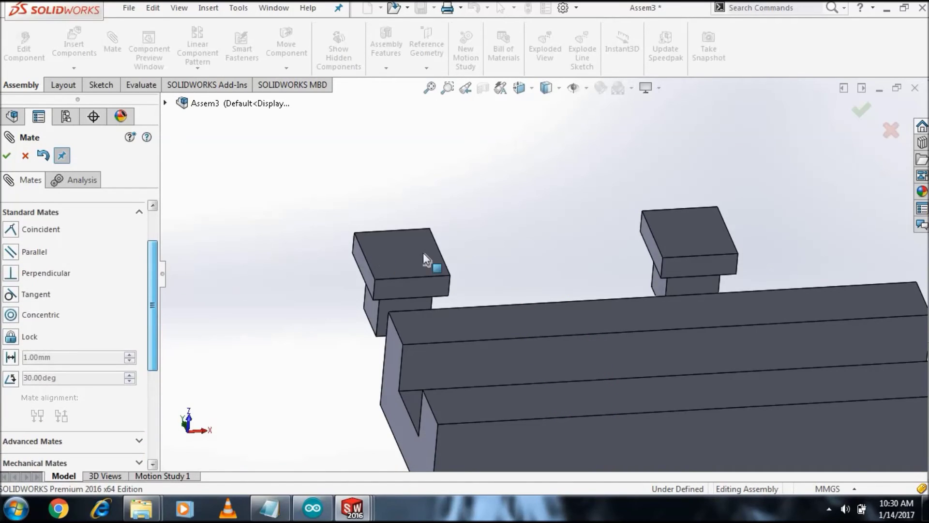
{"action": "left_click_drag", "start_coordinate": [376, 260], "coordinate": [395, 257]}
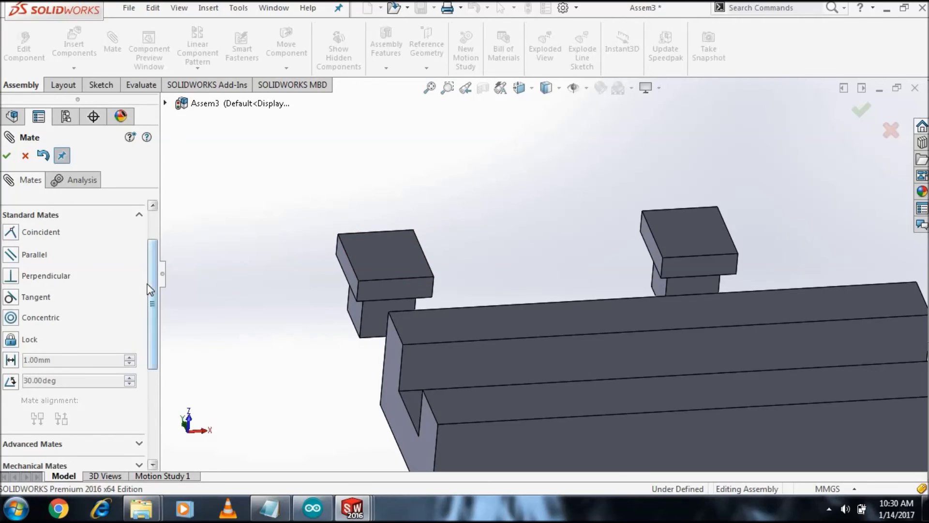
{"action": "mouse_move", "coordinate": [153, 280]}
{"action": "left_mouse_down"}
{"action": "mouse_move", "coordinate": [148, 361]}
{"action": "mouse_move", "coordinate": [166, 286]}
{"action": "left_mouse_up"}
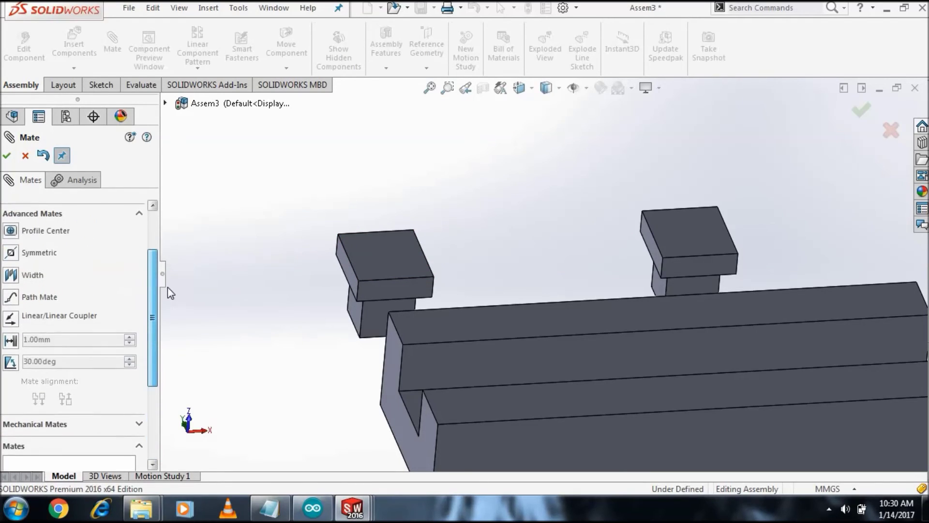
{"action": "left_click", "coordinate": [15, 261]}
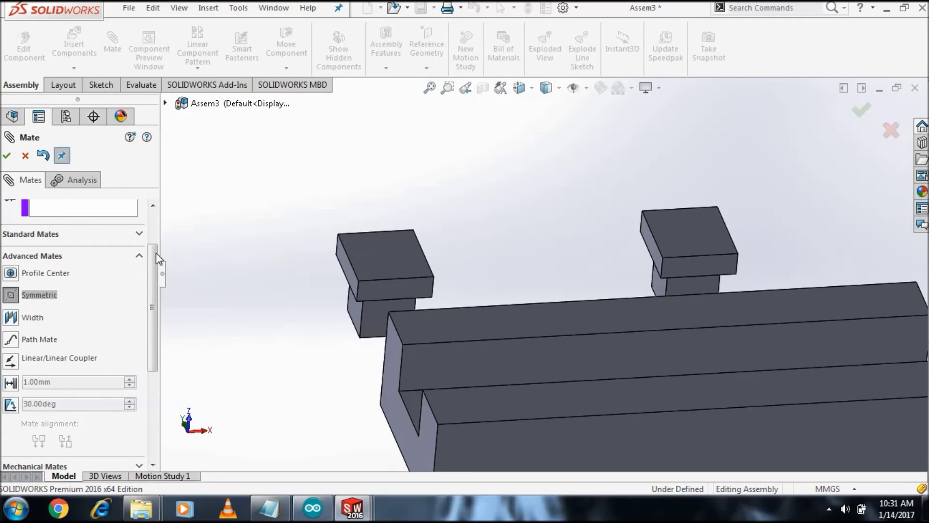
{"action": "scroll", "coordinate": [646, 255], "scroll_direction": "down", "scroll_amount": 3}
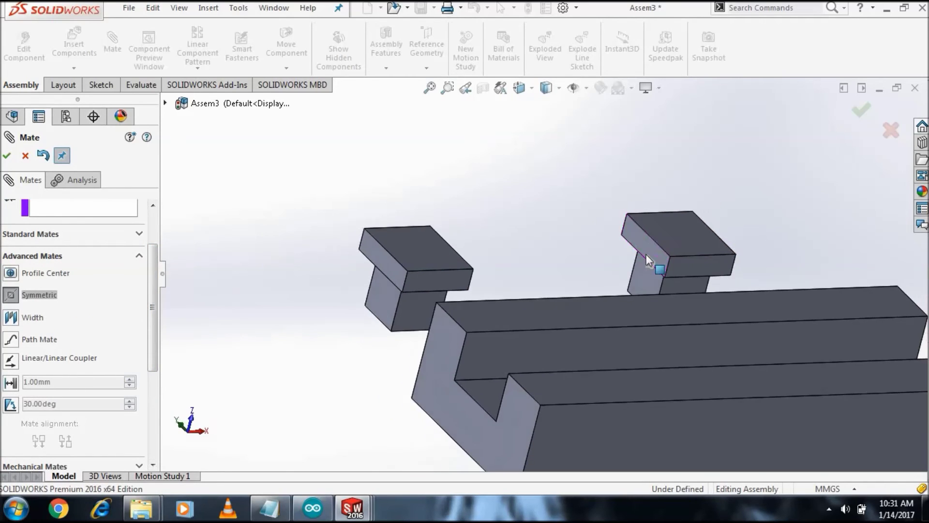
Clear the mistaken face selections, including a block face wrongly taken as the symmetry plane
{"action": "left_click", "coordinate": [628, 269]}
{"action": "middle_click_drag", "start_coordinate": [536, 307], "coordinate": [369, 289]}
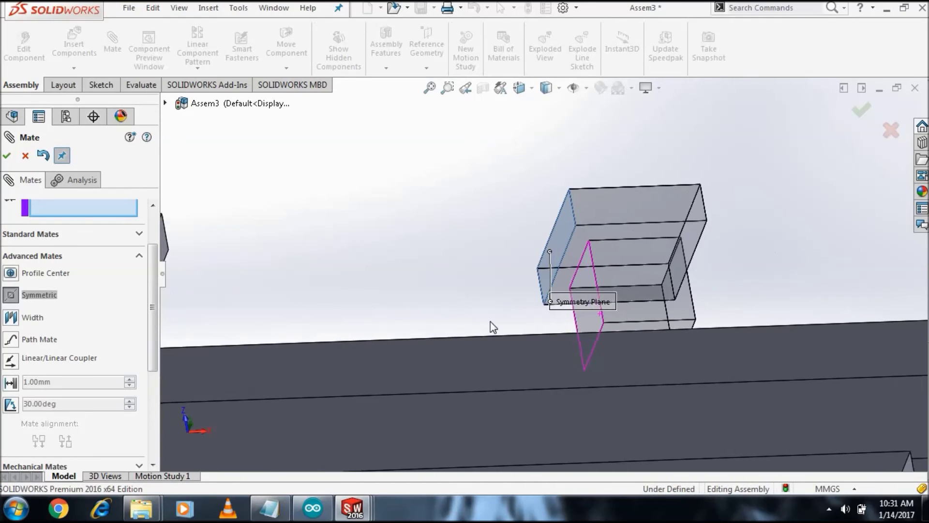
{"action": "scroll", "coordinate": [370, 289], "scroll_direction": "down", "scroll_amount": 2}
{"action": "left_click", "coordinate": [366, 271]}
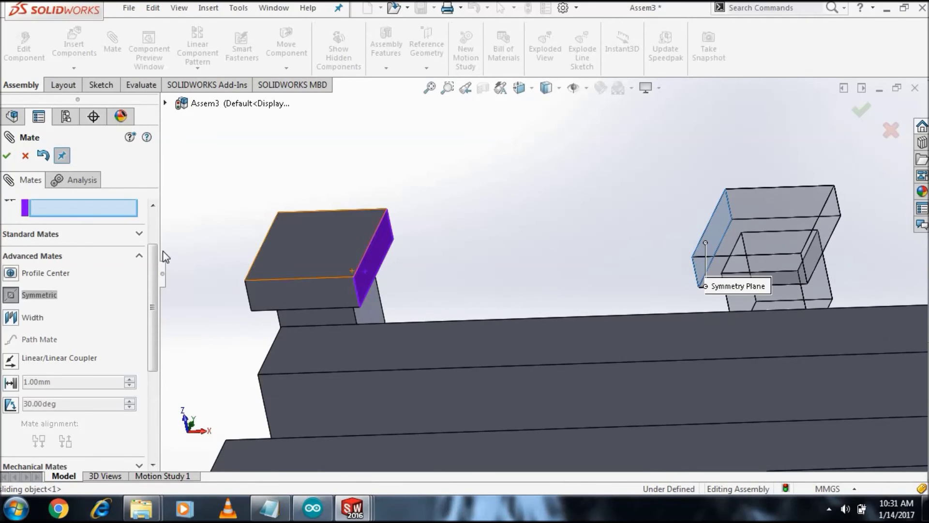
{"action": "scroll", "coordinate": [156, 265], "scroll_direction": "up", "scroll_amount": 3}
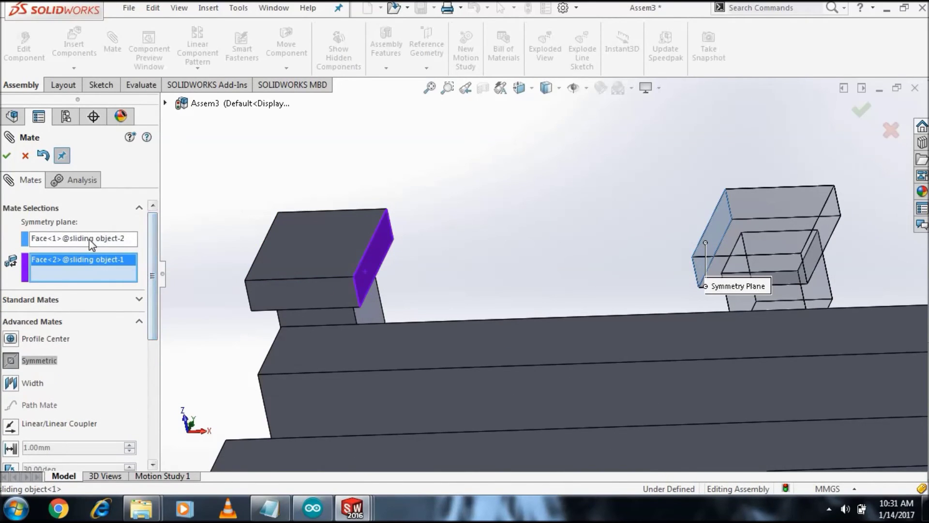
{"action": "right_click", "coordinate": [92, 242]}
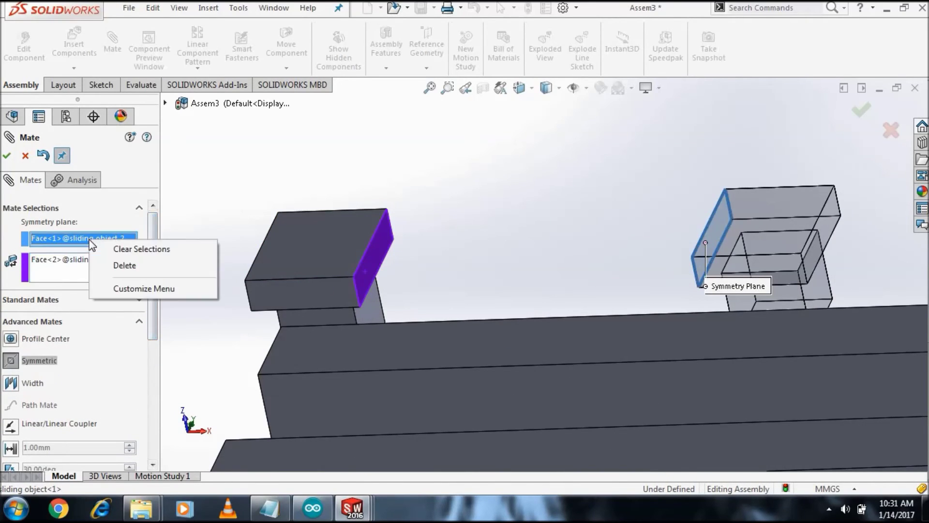
{"action": "left_click", "coordinate": [107, 267]}
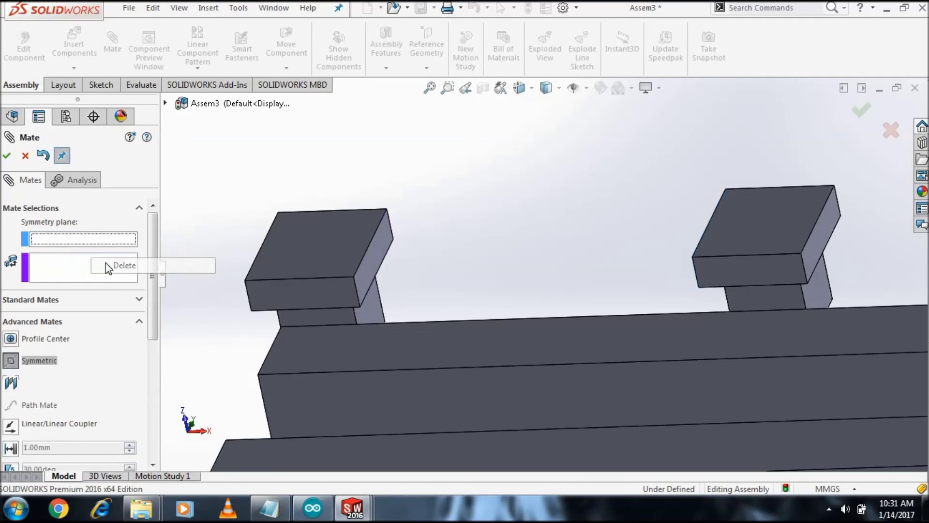
Pick the left block's side face and the other block's matching side face as entities
{"action": "left_click", "coordinate": [365, 268]}
{"action": "mouse_move", "coordinate": [539, 288]}
{"action": "middle_mouse_down"}
{"action": "mouse_move", "coordinate": [494, 286]}
{"action": "mouse_move", "coordinate": [166, 133]}
{"action": "middle_mouse_up"}
{"action": "left_click", "coordinate": [449, 283]}
{"action": "left_click", "coordinate": [166, 104]}
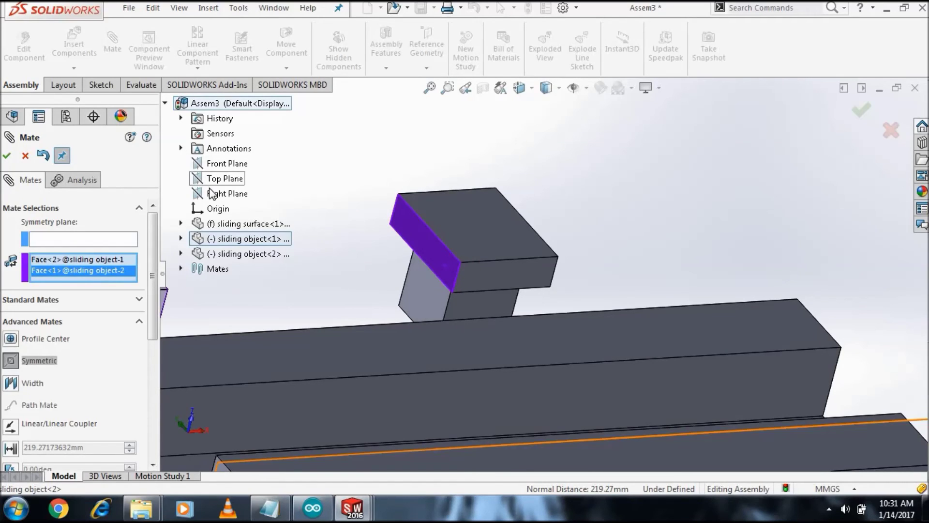
Try the aligned and anti-aligned mate alignment options for the new Symmetric mate
{"action": "scroll", "coordinate": [476, 308], "scroll_direction": "up", "scroll_amount": 5}
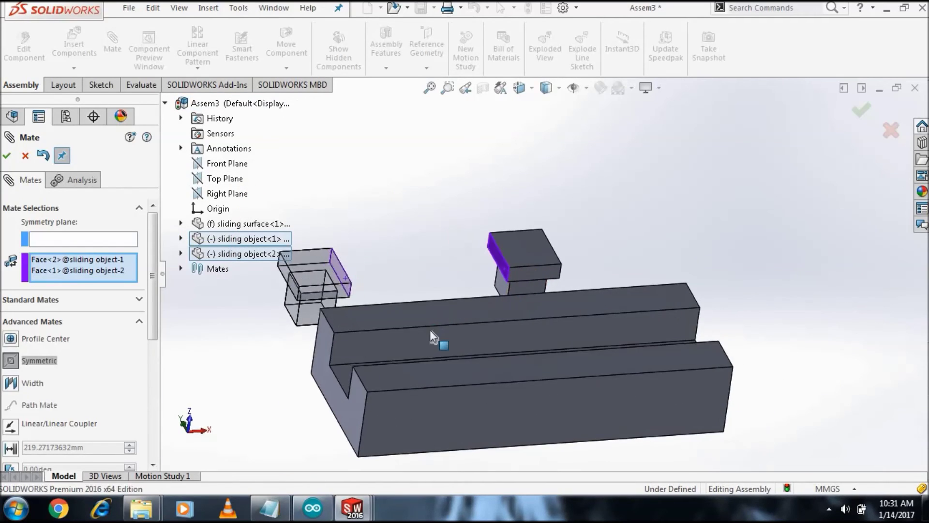
{"action": "scroll", "coordinate": [152, 345], "scroll_direction": "down", "scroll_amount": 3}
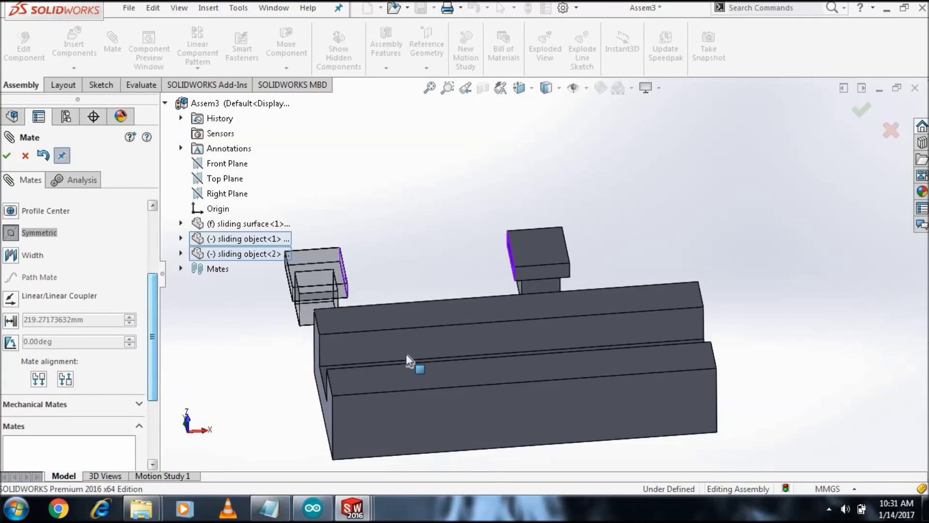
{"action": "scroll", "coordinate": [383, 295], "scroll_direction": "up", "scroll_amount": 1}
{"action": "scroll", "coordinate": [361, 293], "scroll_direction": "up", "scroll_amount": 1}
{"action": "scroll", "coordinate": [459, 260], "scroll_direction": "down", "scroll_amount": 1}
{"action": "scroll", "coordinate": [458, 261], "scroll_direction": "down", "scroll_amount": 2}
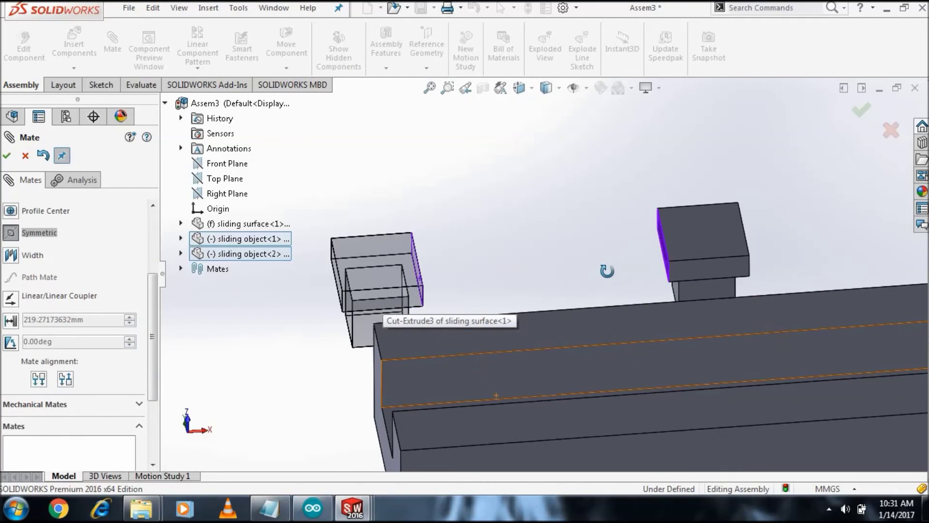
{"action": "scroll", "coordinate": [458, 260], "scroll_direction": "down", "scroll_amount": 1}
{"action": "scroll", "coordinate": [147, 366], "scroll_direction": "down", "scroll_amount": 3}
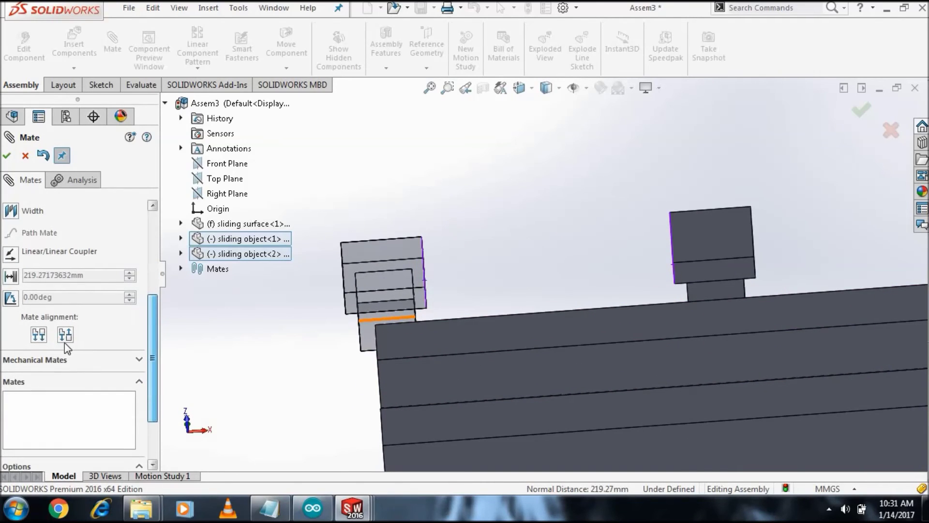
{"action": "left_click", "coordinate": [39, 335]}
{"action": "left_click", "coordinate": [64, 336]}
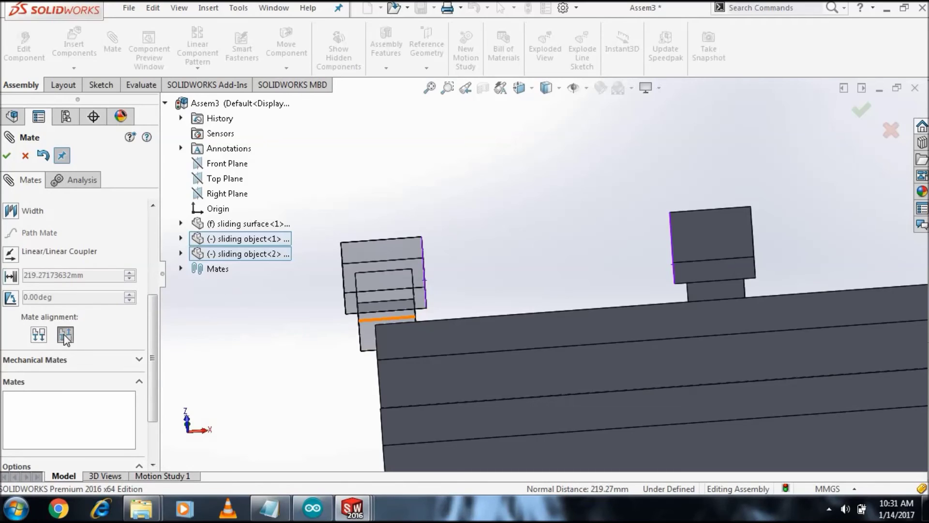
Set the Right Plane as the symmetry plane for the two block faces
{"action": "mouse_move", "coordinate": [312, 363]}
{"action": "middle_mouse_down"}
{"action": "mouse_move", "coordinate": [307, 332]}
{"action": "mouse_move", "coordinate": [393, 285]}
{"action": "middle_mouse_up"}
{"action": "mouse_move", "coordinate": [392, 280]}
{"action": "left_mouse_down"}
{"action": "mouse_move", "coordinate": [428, 278]}
{"action": "mouse_move", "coordinate": [412, 286]}
{"action": "left_mouse_up"}
{"action": "scroll", "coordinate": [141, 315], "scroll_direction": "up", "scroll_amount": 3}
{"action": "scroll", "coordinate": [125, 271], "scroll_direction": "up", "scroll_amount": 3}
{"action": "left_click", "coordinate": [112, 235]}
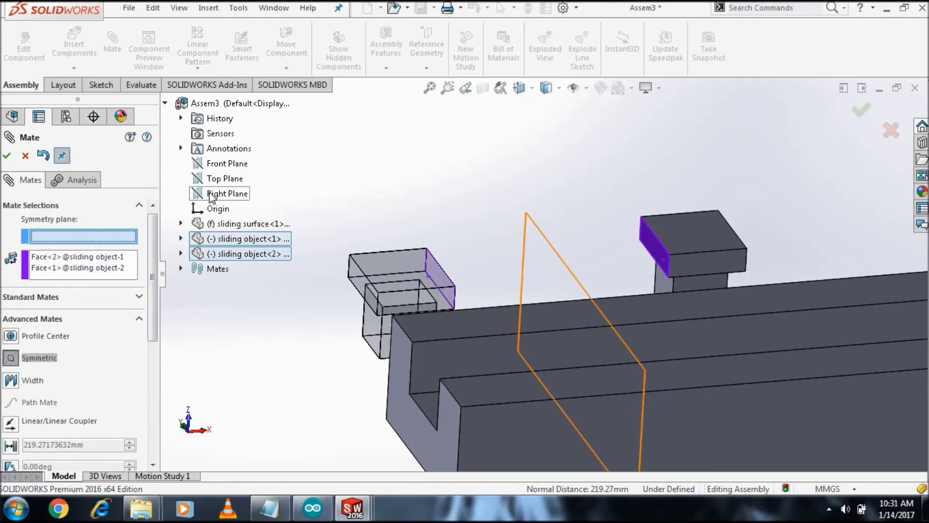
{"action": "left_click", "coordinate": [215, 193]}
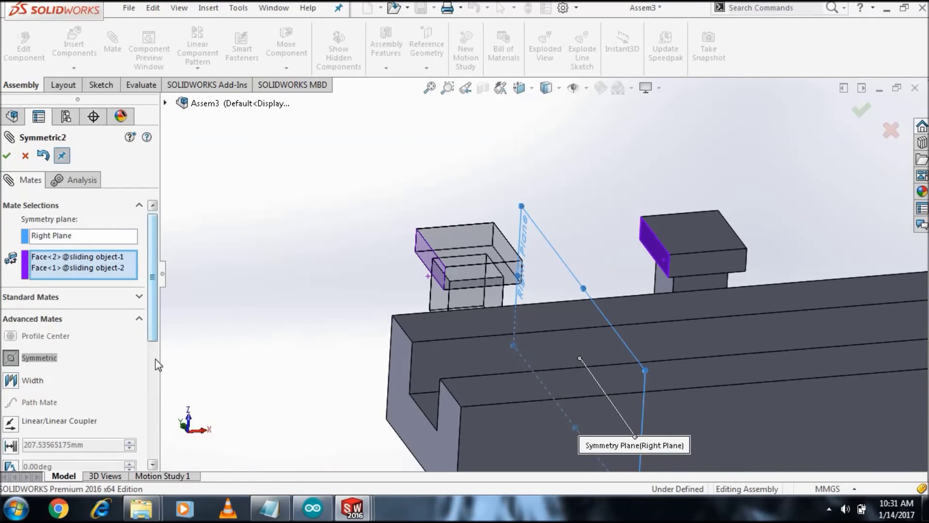
Keep the mate alignment aligned and accept the Symmetric2 mate
{"action": "scroll", "coordinate": [49, 364], "scroll_direction": "down", "scroll_amount": 3}
{"action": "left_click", "coordinate": [65, 350]}
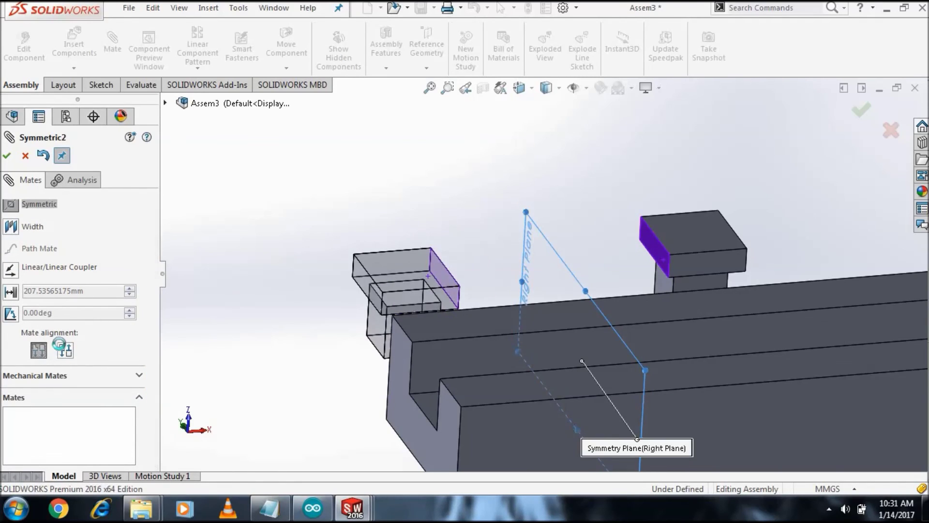
{"action": "left_click", "coordinate": [39, 350]}
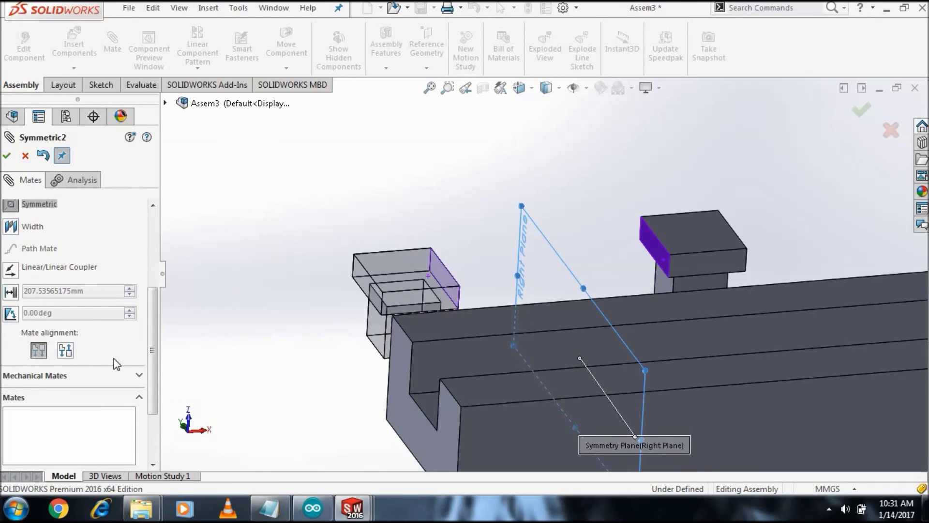
{"action": "left_click", "coordinate": [7, 155]}
{"action": "left_click", "coordinate": [396, 278]}
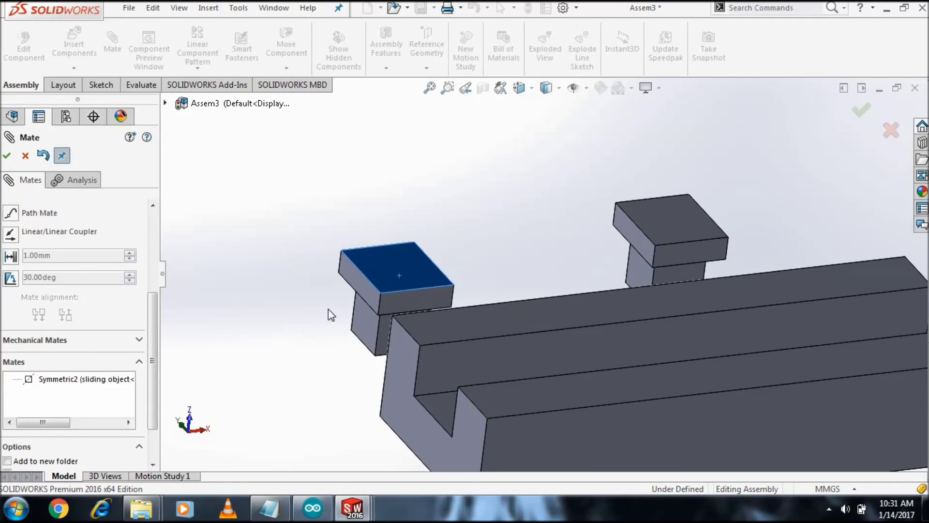
Keep Symmetric2, close the Mate PropertyManager and expand the Mates folder
{"action": "right_click", "coordinate": [125, 379]}
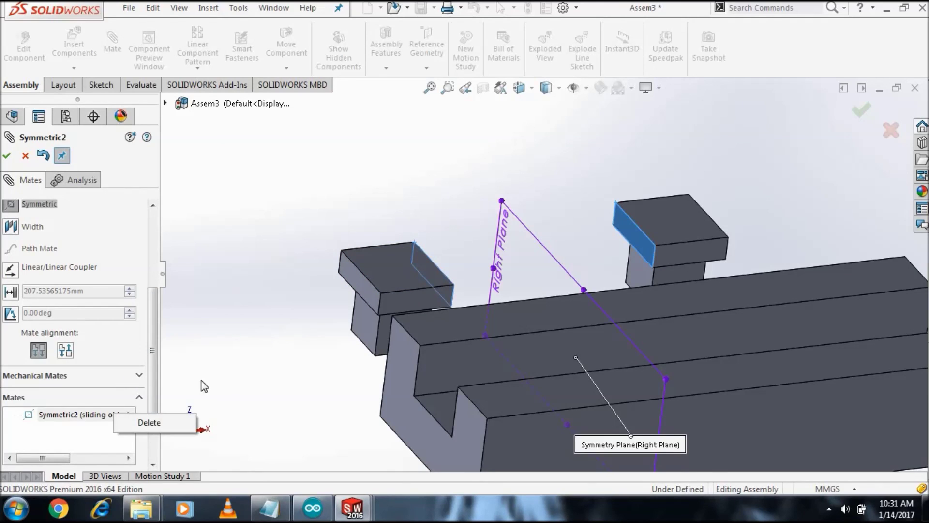
{"action": "left_click", "coordinate": [199, 385]}
{"action": "left_click", "coordinate": [859, 111]}
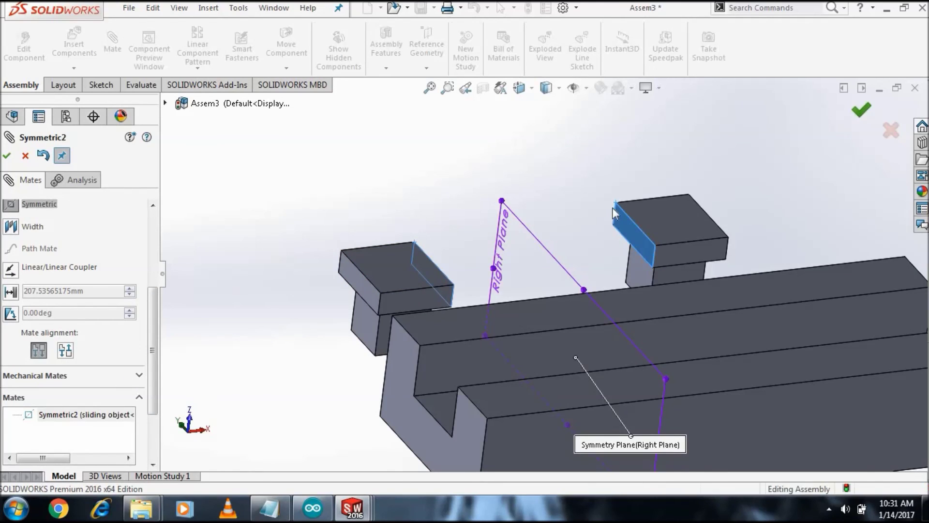
{"action": "left_click", "coordinate": [165, 103]}
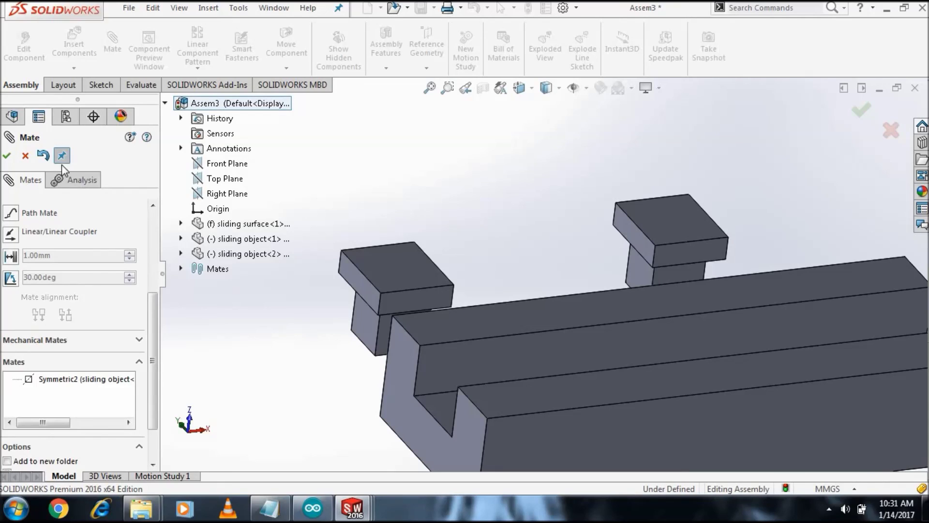
{"action": "left_click", "coordinate": [25, 156]}
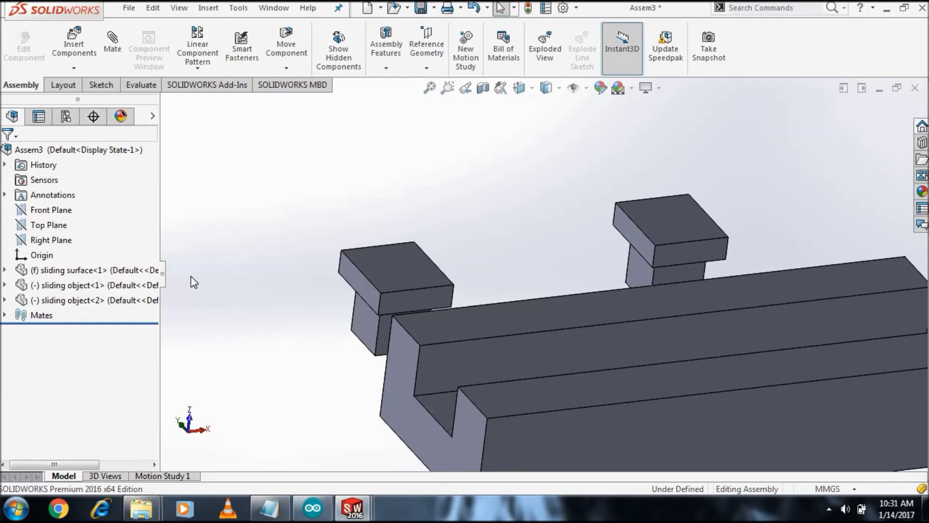
{"action": "left_click", "coordinate": [4, 316]}
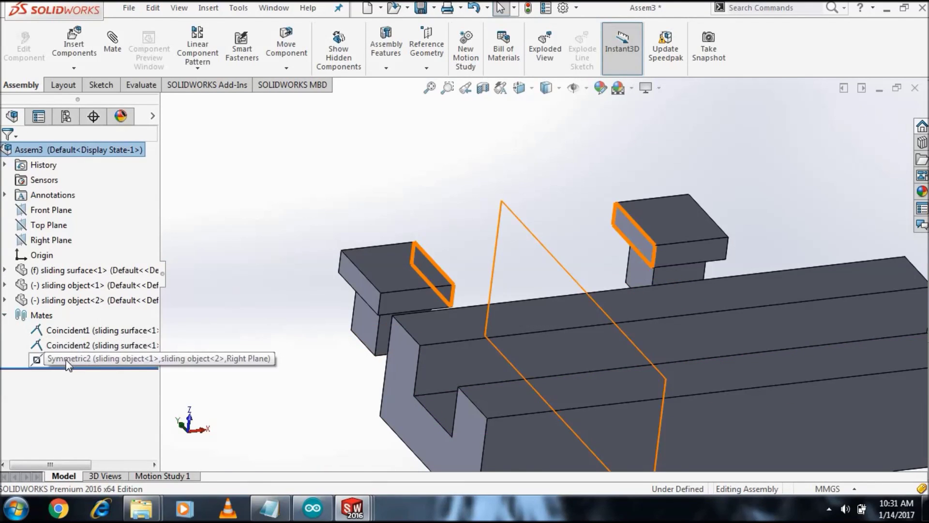
Edit the Symmetric2 mate to use anti-aligned mate alignment
{"action": "right_click", "coordinate": [50, 360]}
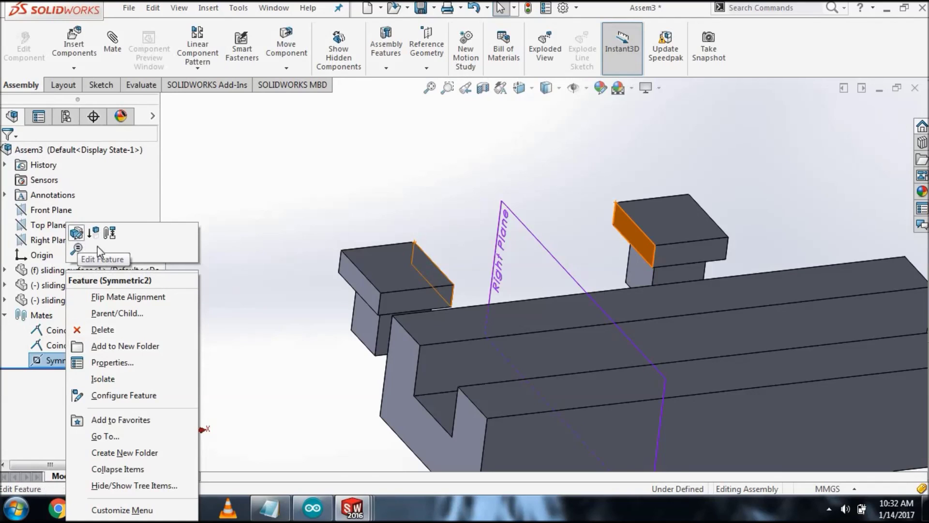
{"action": "left_click", "coordinate": [77, 235]}
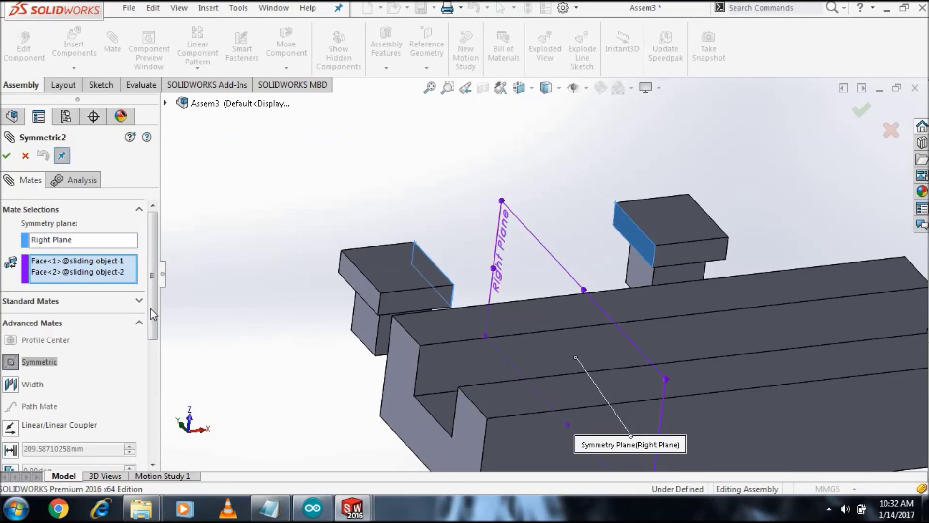
{"action": "scroll", "coordinate": [150, 309], "scroll_direction": "down", "scroll_amount": 2}
{"action": "scroll", "coordinate": [150, 309], "scroll_direction": "down", "scroll_amount": 3}
{"action": "left_click", "coordinate": [65, 311]}
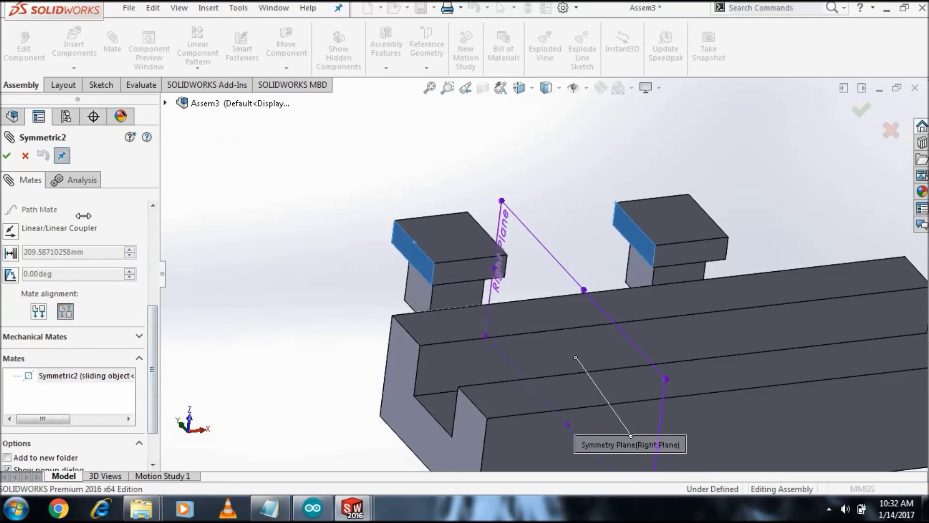
{"action": "left_click", "coordinate": [7, 155]}
Slide a block along the channel to check the blocks move symmetrically
{"action": "mouse_move", "coordinate": [417, 226]}
{"action": "left_mouse_down"}
{"action": "mouse_move", "coordinate": [362, 243]}
{"action": "mouse_move", "coordinate": [428, 234]}
{"action": "mouse_move", "coordinate": [368, 246]}
{"action": "mouse_move", "coordinate": [411, 240]}
{"action": "mouse_move", "coordinate": [437, 304]}
{"action": "left_mouse_up"}
{"action": "middle_click_drag", "start_coordinate": [436, 304], "coordinate": [447, 286]}
{"action": "scroll", "coordinate": [485, 300], "scroll_direction": "down", "scroll_amount": 1}
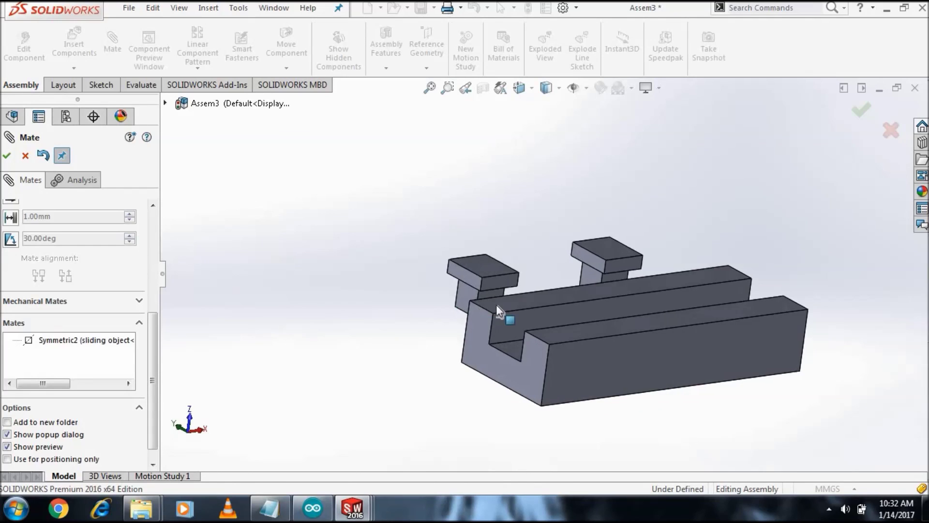
{"action": "scroll", "coordinate": [487, 315], "scroll_direction": "down", "scroll_amount": 1}
{"action": "scroll", "coordinate": [498, 312], "scroll_direction": "down", "scroll_amount": 2}
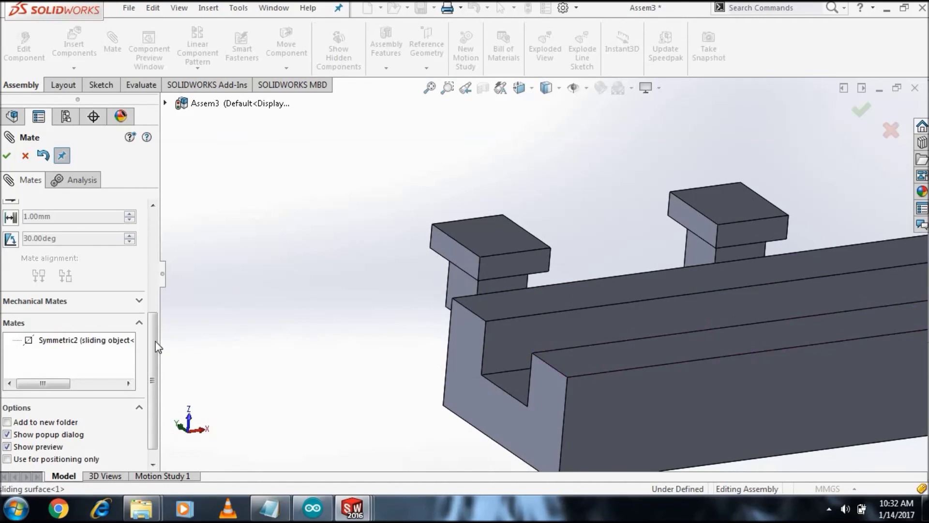
{"action": "scroll", "coordinate": [144, 286], "scroll_direction": "up", "scroll_amount": 3}
{"action": "scroll", "coordinate": [143, 282], "scroll_direction": "up", "scroll_amount": 1}
{"action": "scroll", "coordinate": [143, 277], "scroll_direction": "up", "scroll_amount": 1}
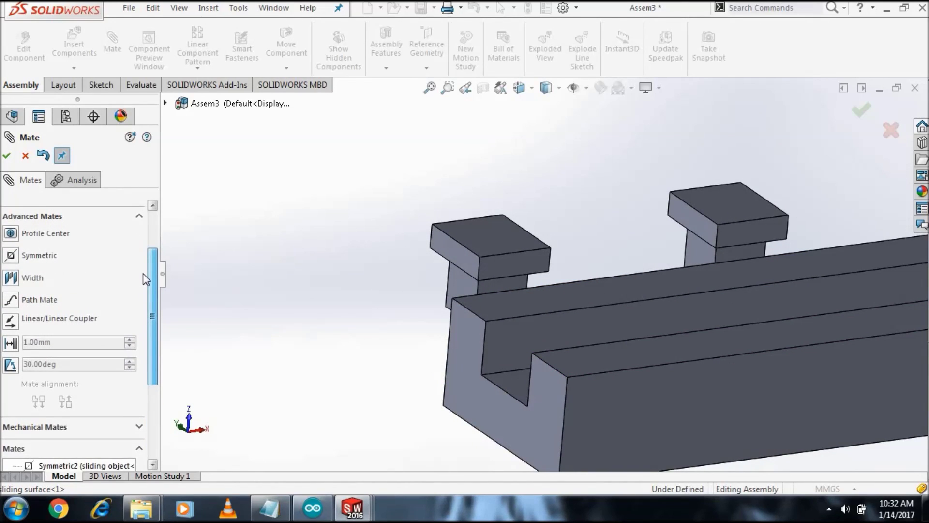